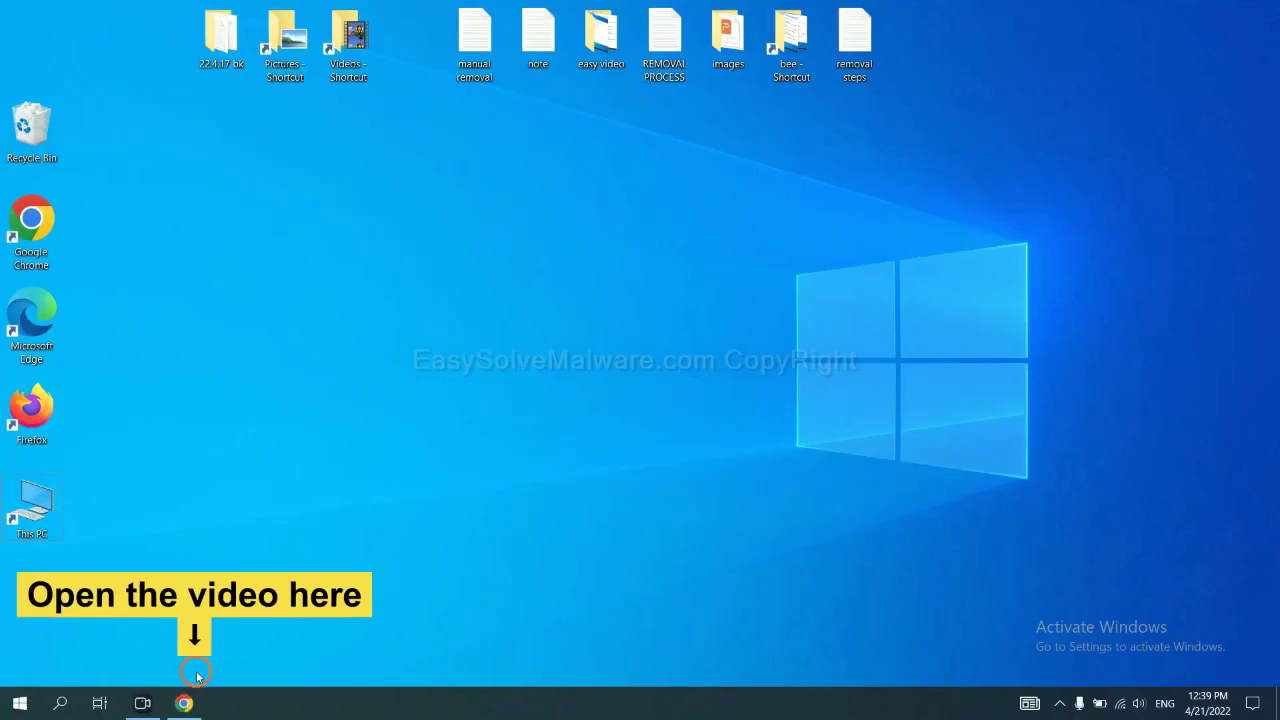
Download the SpyHunter for Windows installer from the easysolvemalware.com guide in Chrome and run it
left_click(190, 703)
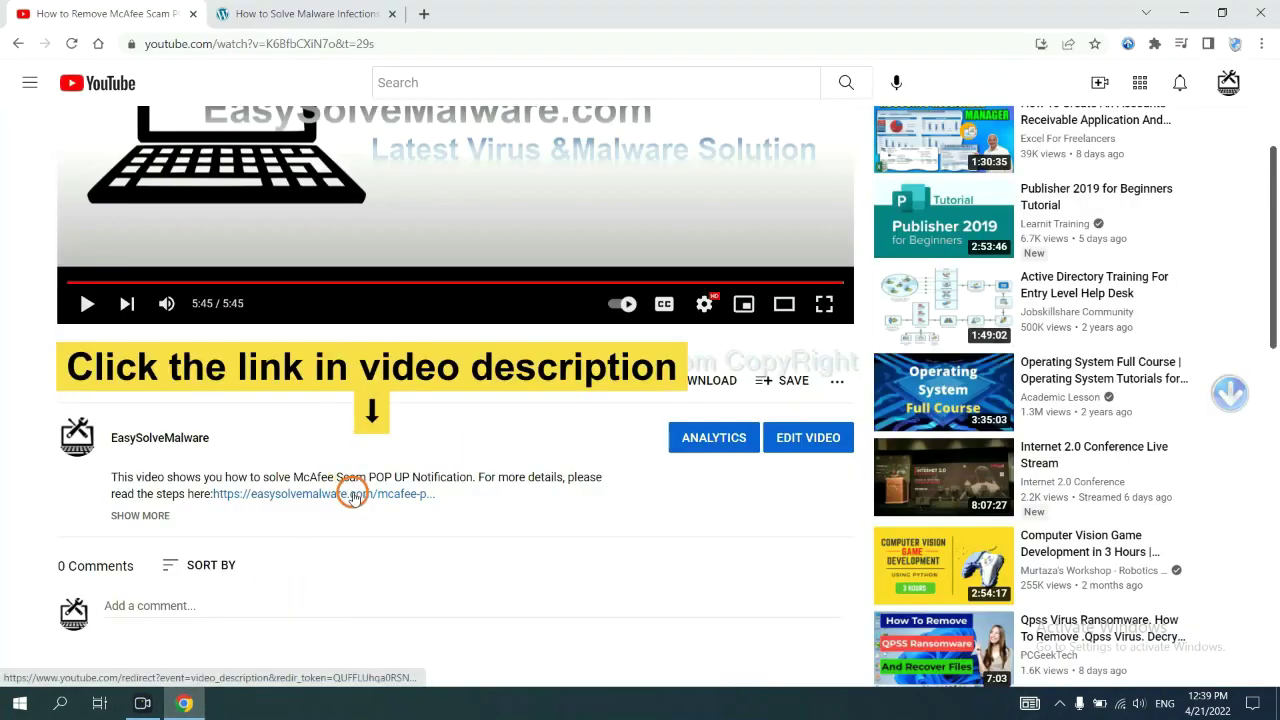
left_click(300, 14)
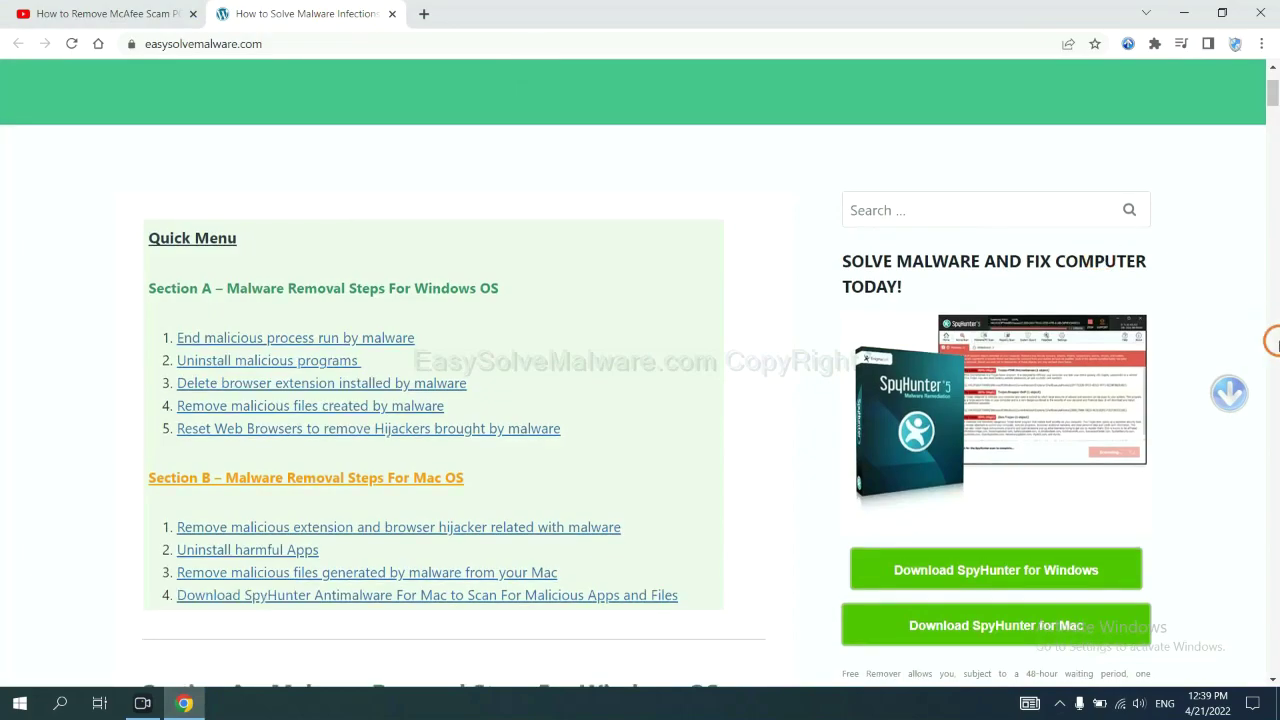
scroll(1272, 342, "down", 3)
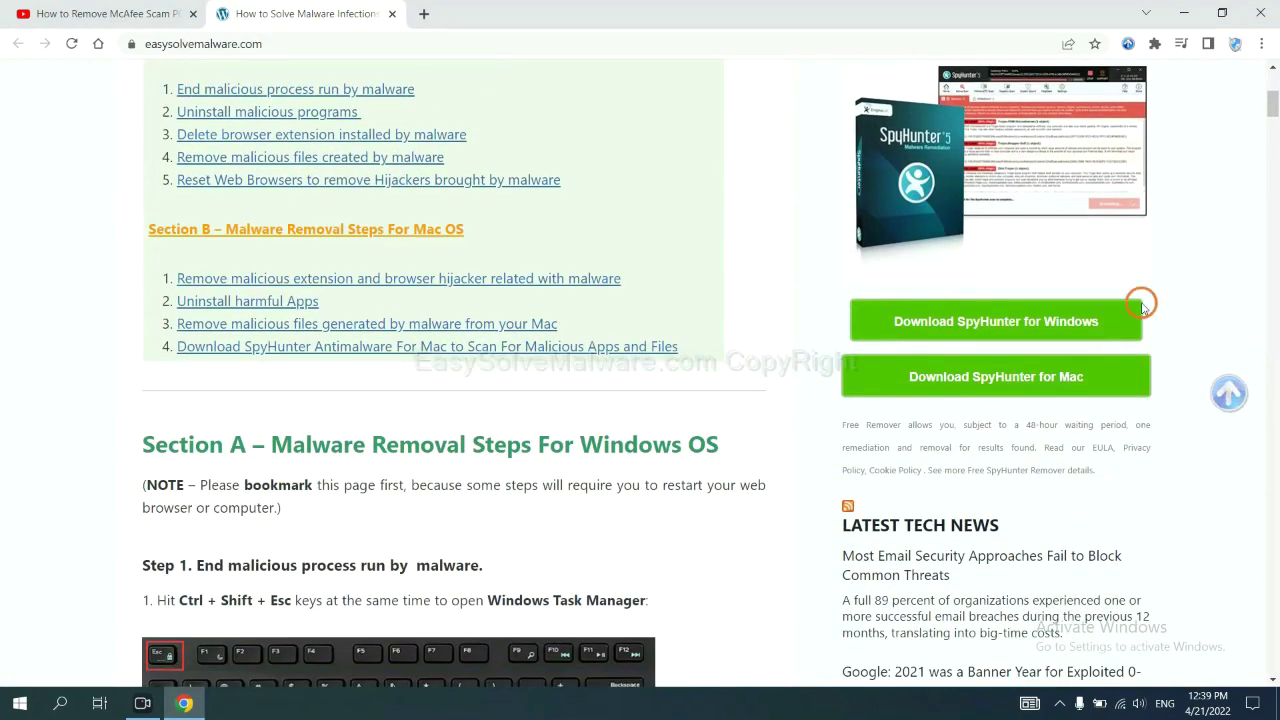
left_click(1087, 319)
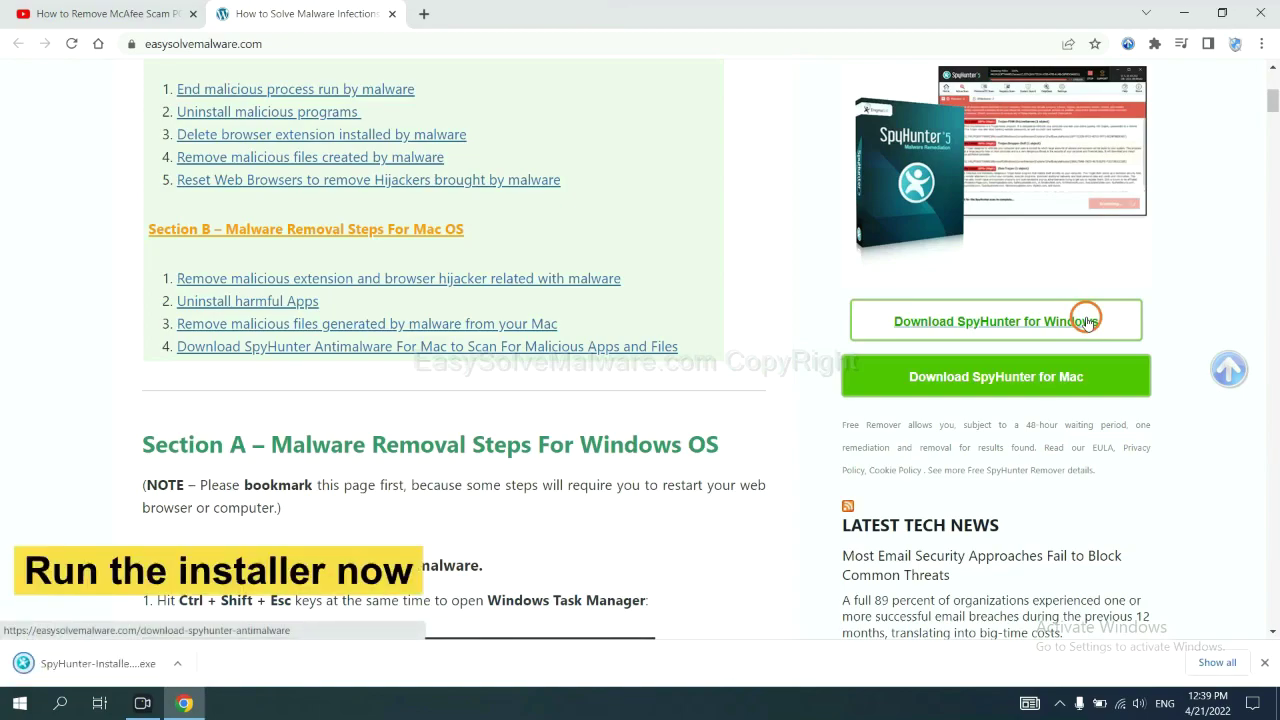
left_click(80, 665)
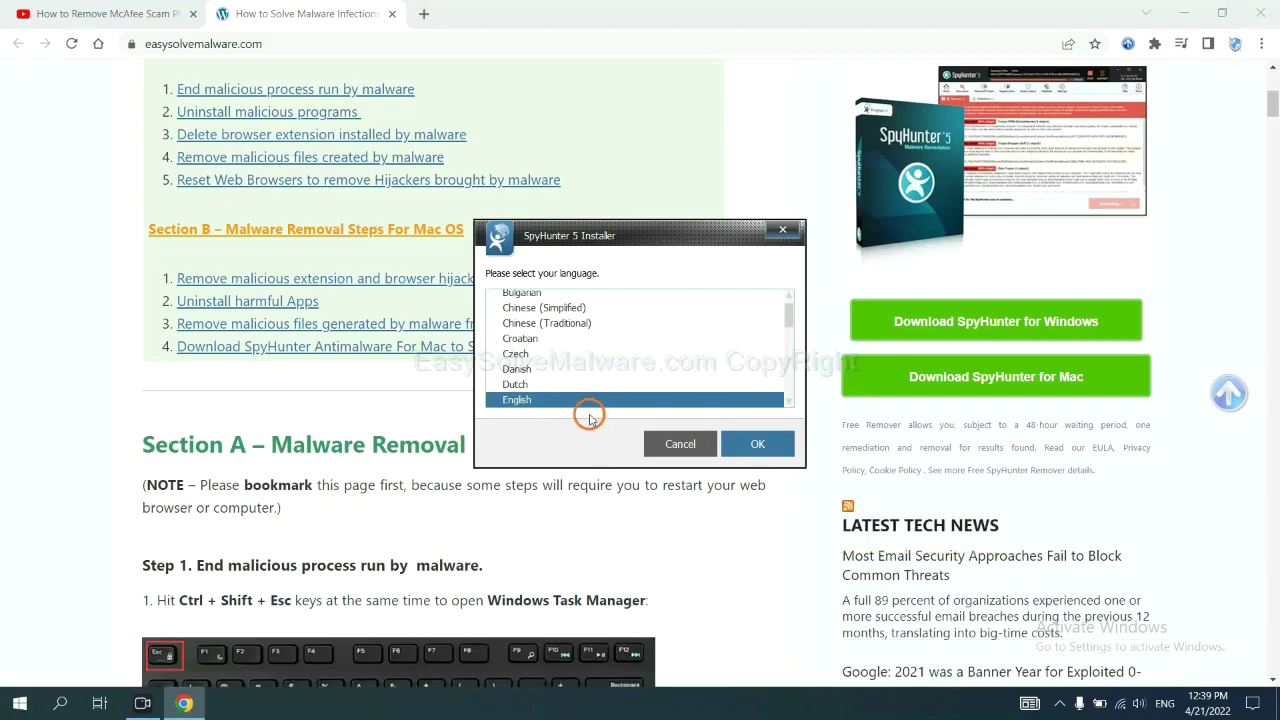
Install SpyHunter 5 in English with the EULA accepted, and finish setup
left_click(740, 443)
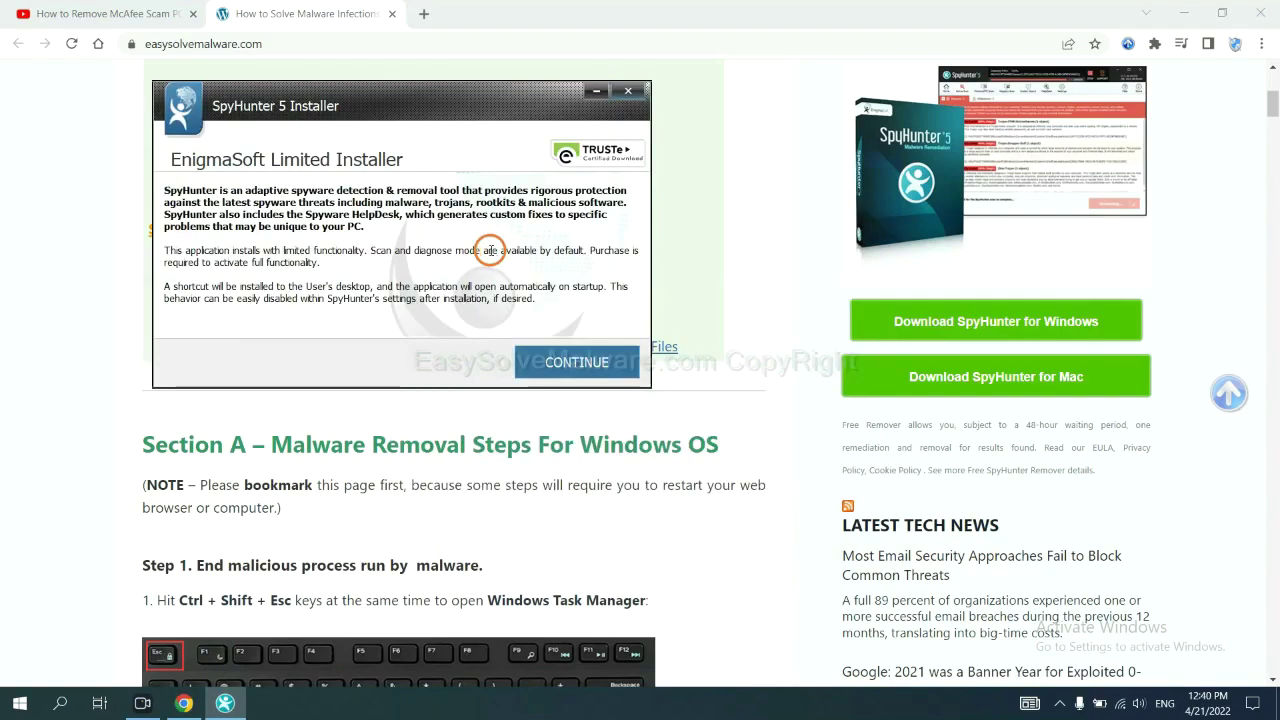
left_click(546, 362)
left_click(412, 320)
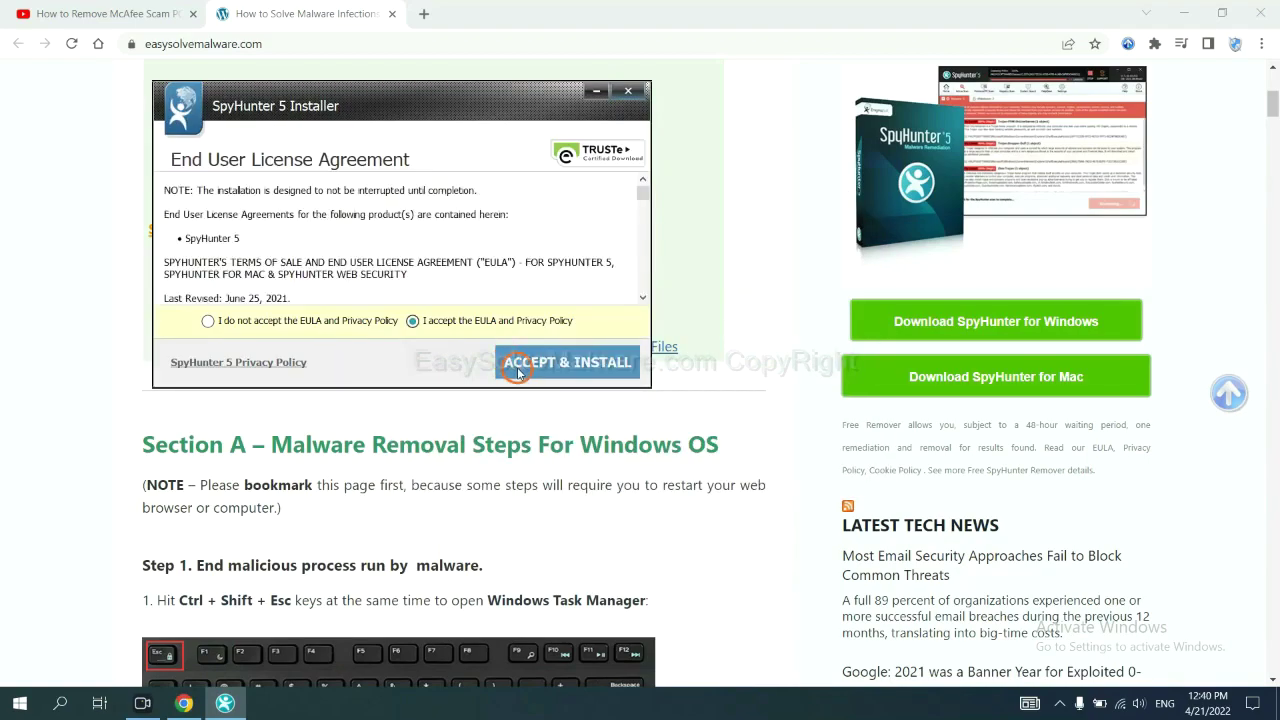
left_click(517, 366)
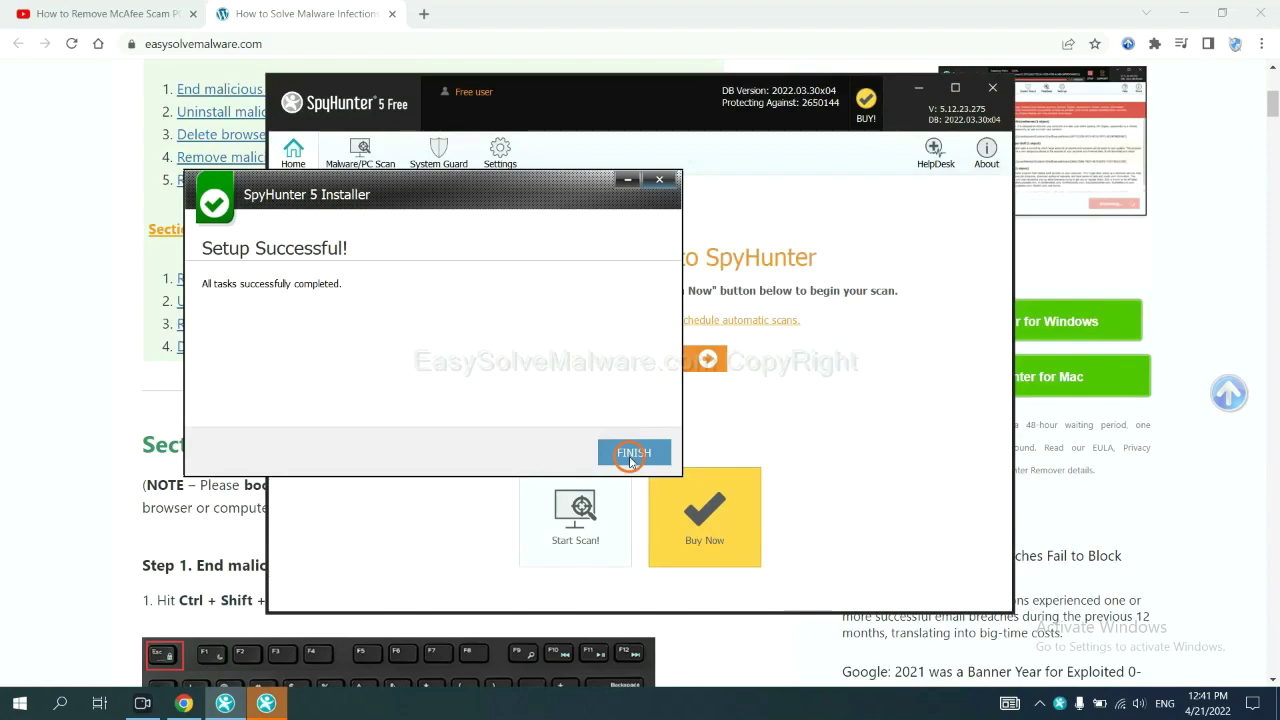
left_click(632, 452)
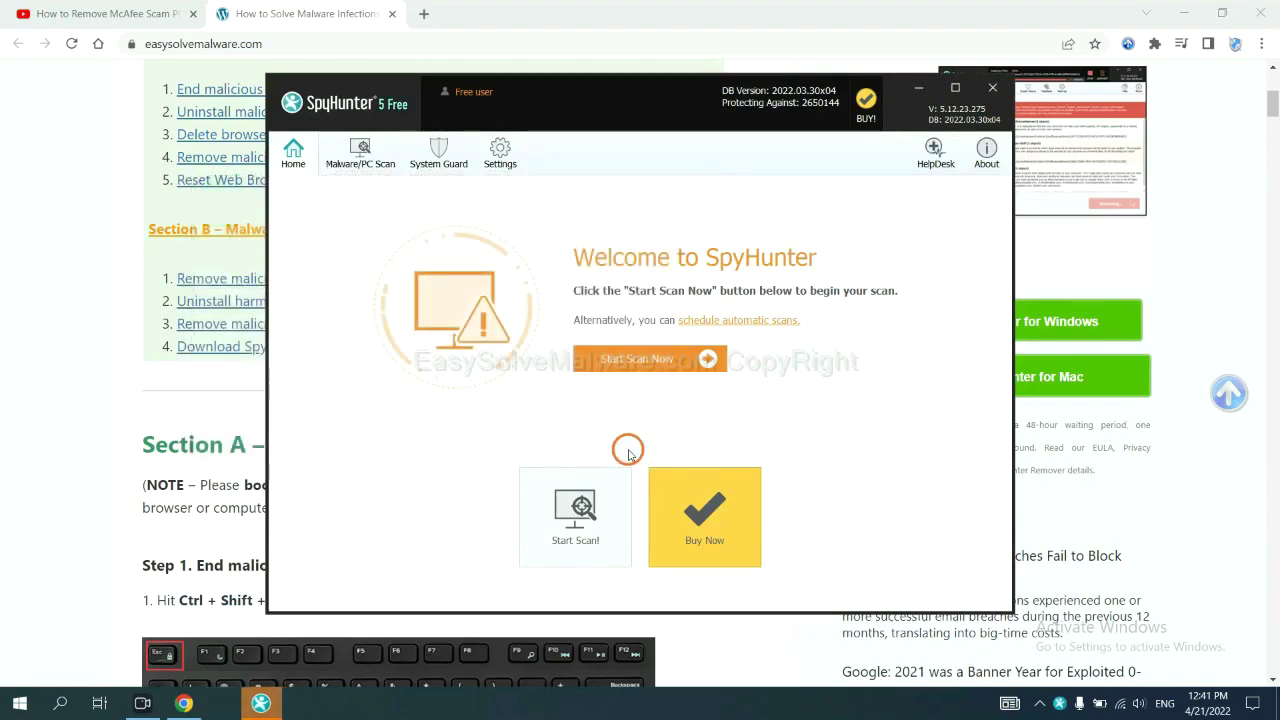
Scan the PC with SpyHunter and move past the unknown objects list showing remove360.bat
left_click(631, 366)
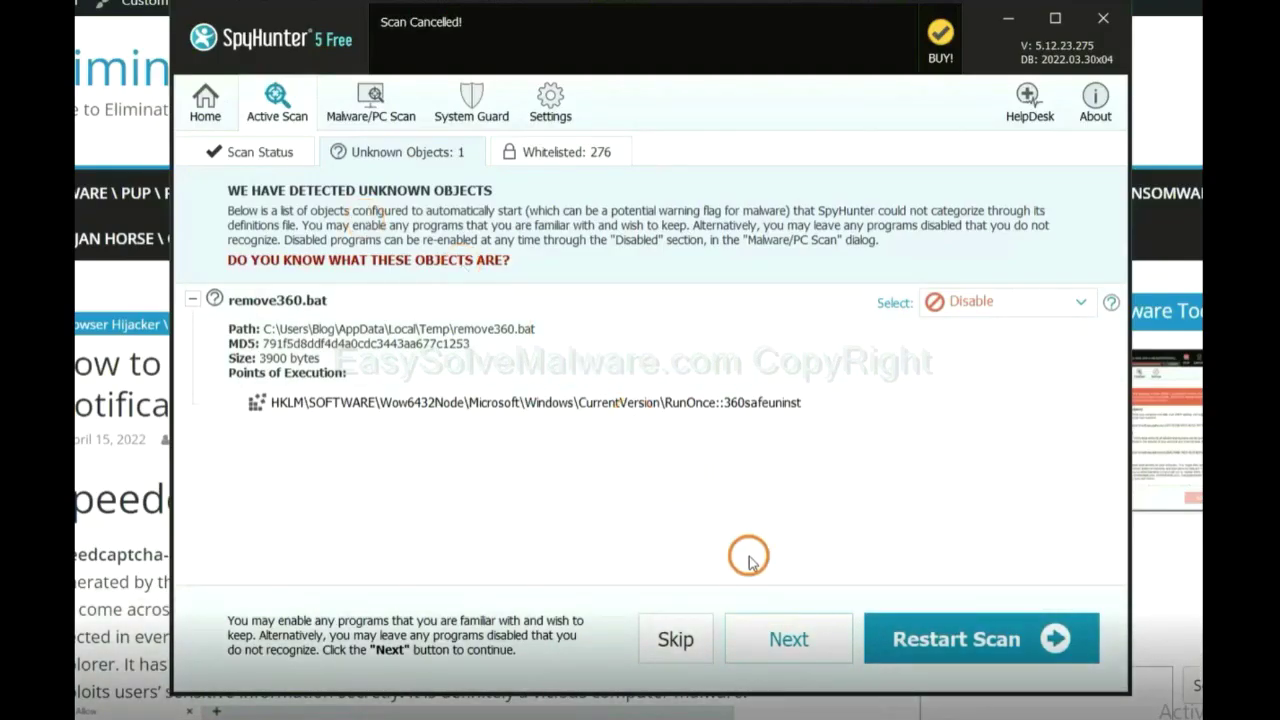
left_click(787, 640)
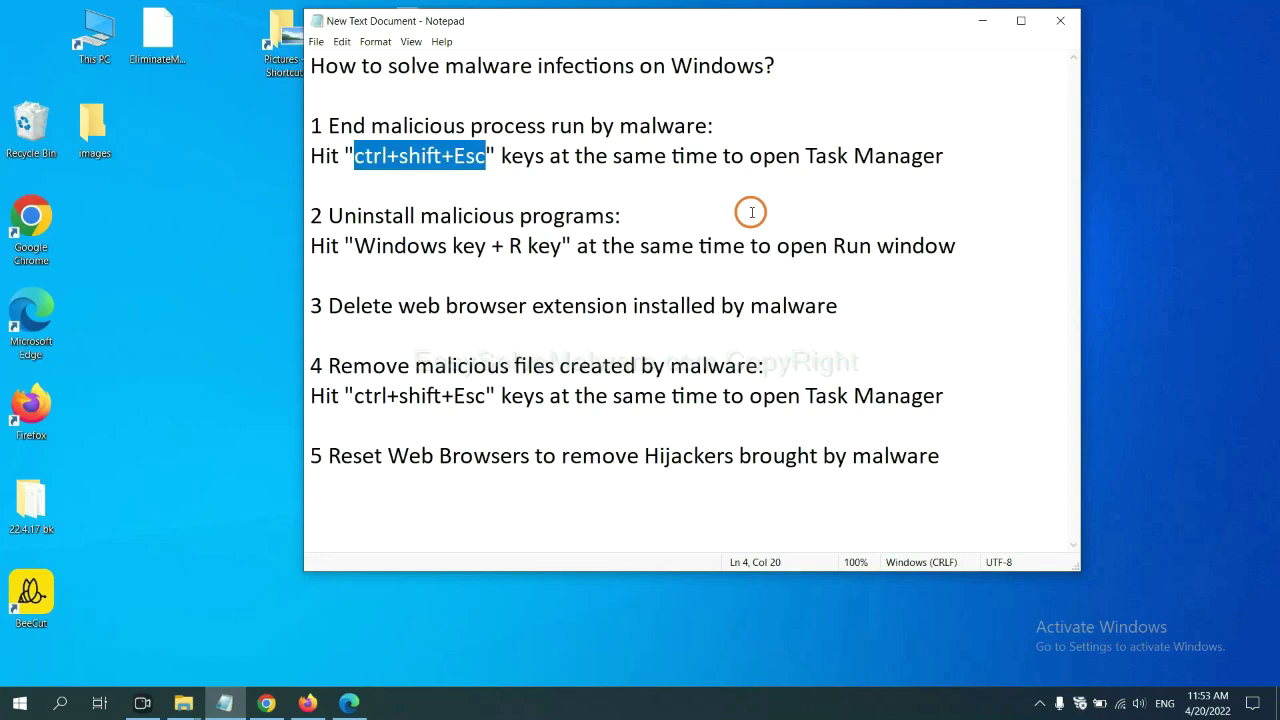
Highlight the 'ctrl+shift+Esc' shortcut in step 1 of the Notepad guide
left_click(455, 160)
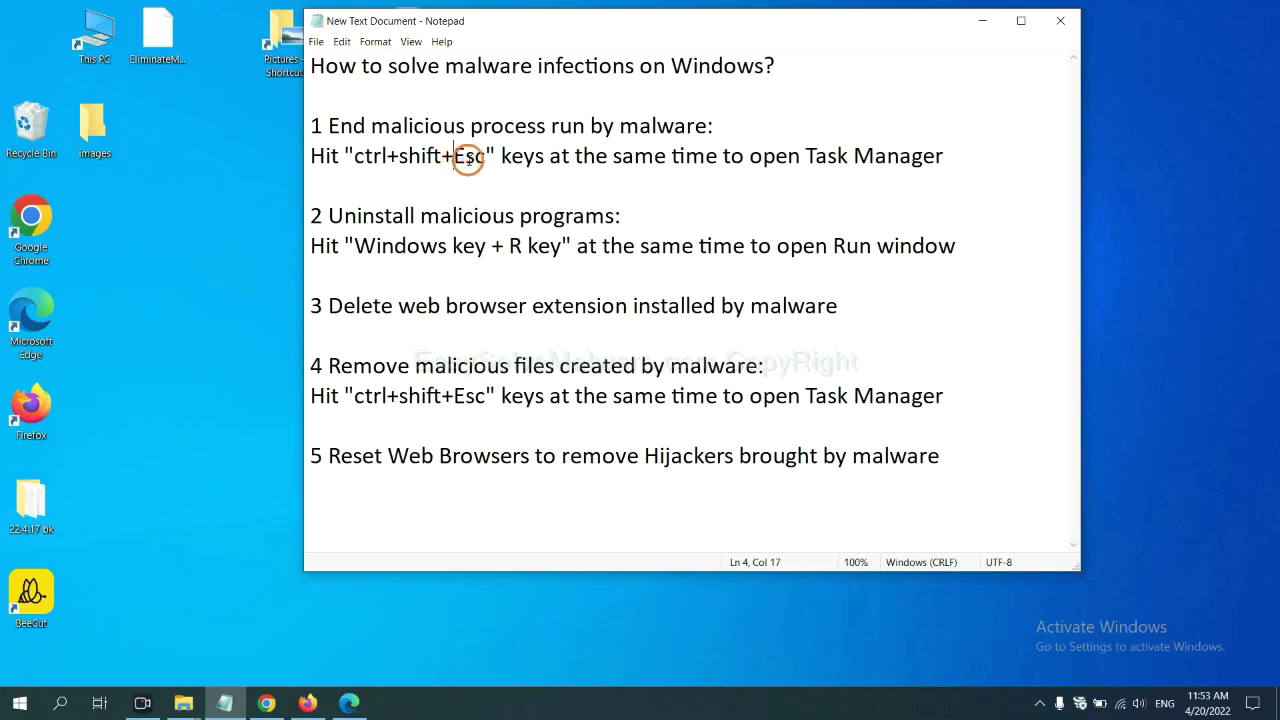
left_click_drag(488, 160, 357, 161)
In Task Manager, end the Usermode Font Driver Host process, then close Task Manager
key("ctrl+shift+Escape")
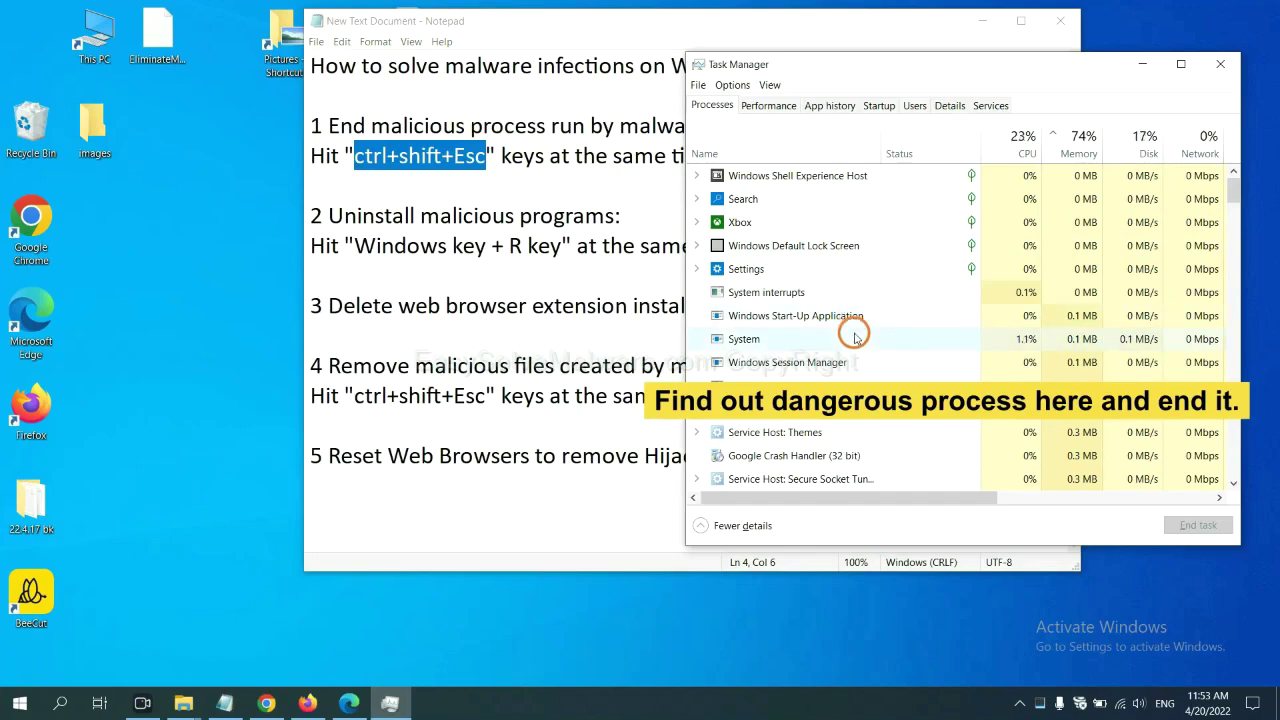
left_click(855, 338)
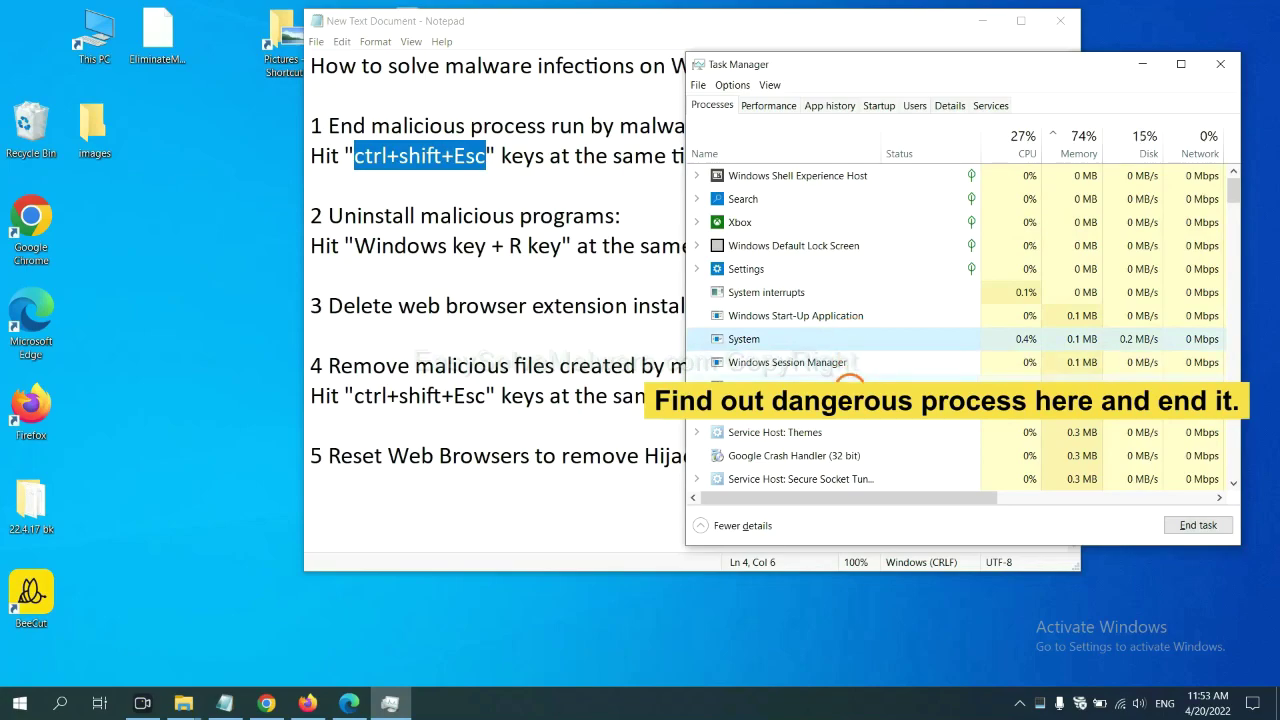
left_click(850, 385)
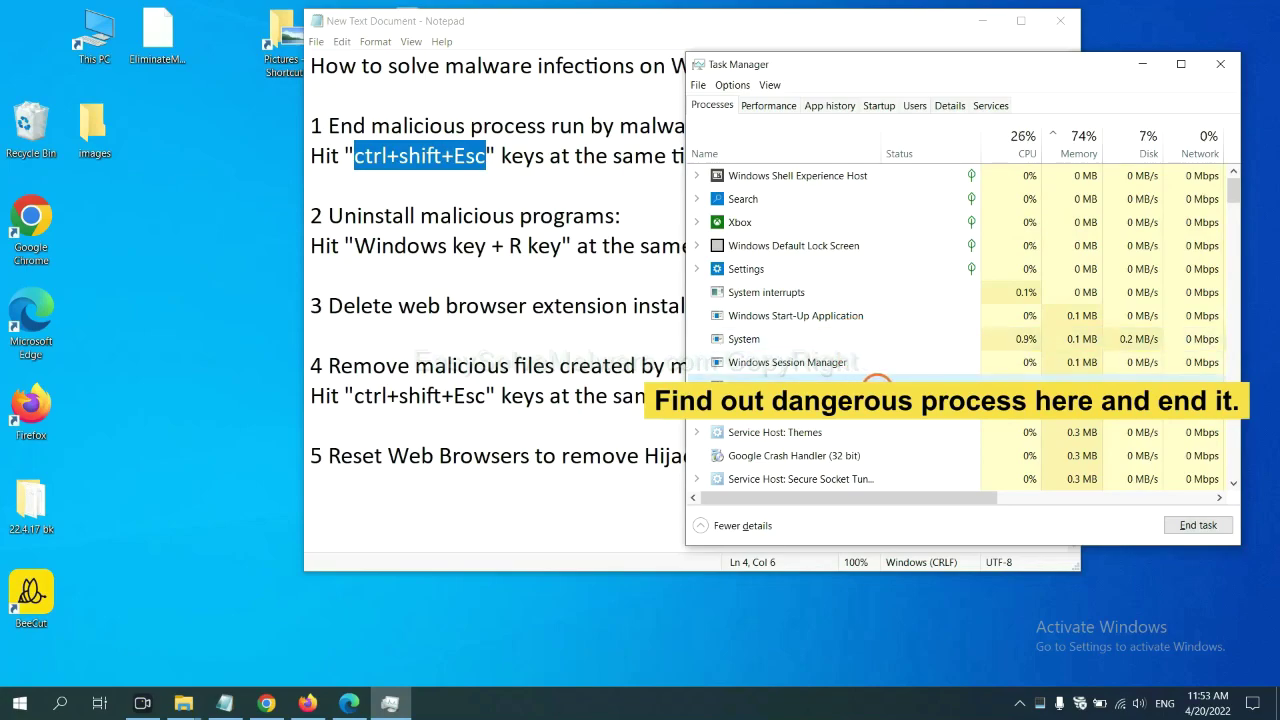
left_click(1210, 527)
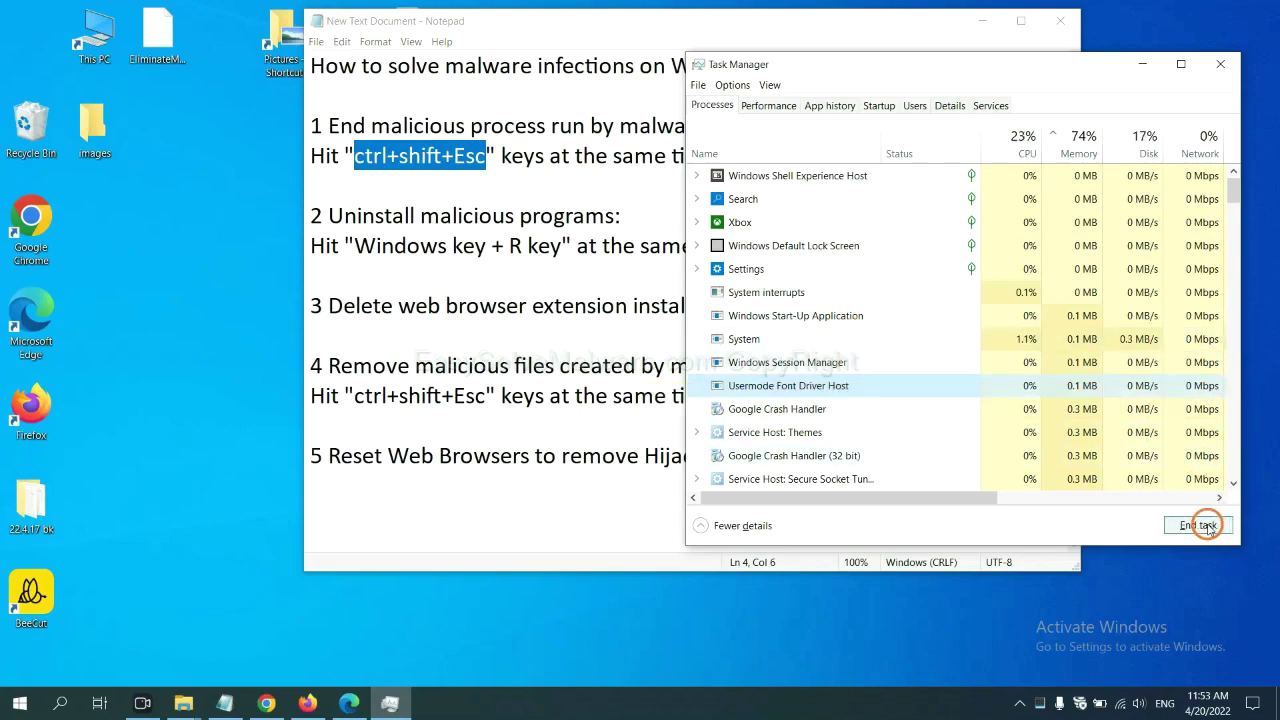
left_click(1212, 66)
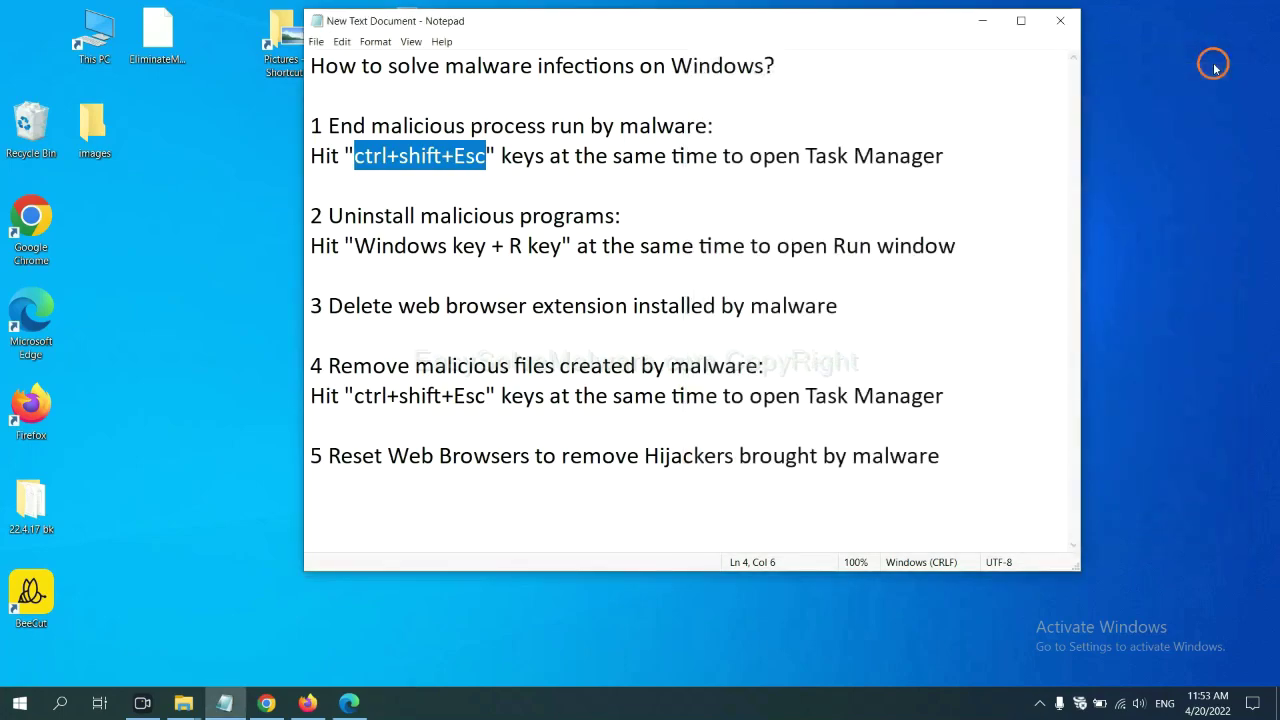
Open the Run dialog with Win+R beside the notes and select its 'control panel' command
left_click(311, 275)
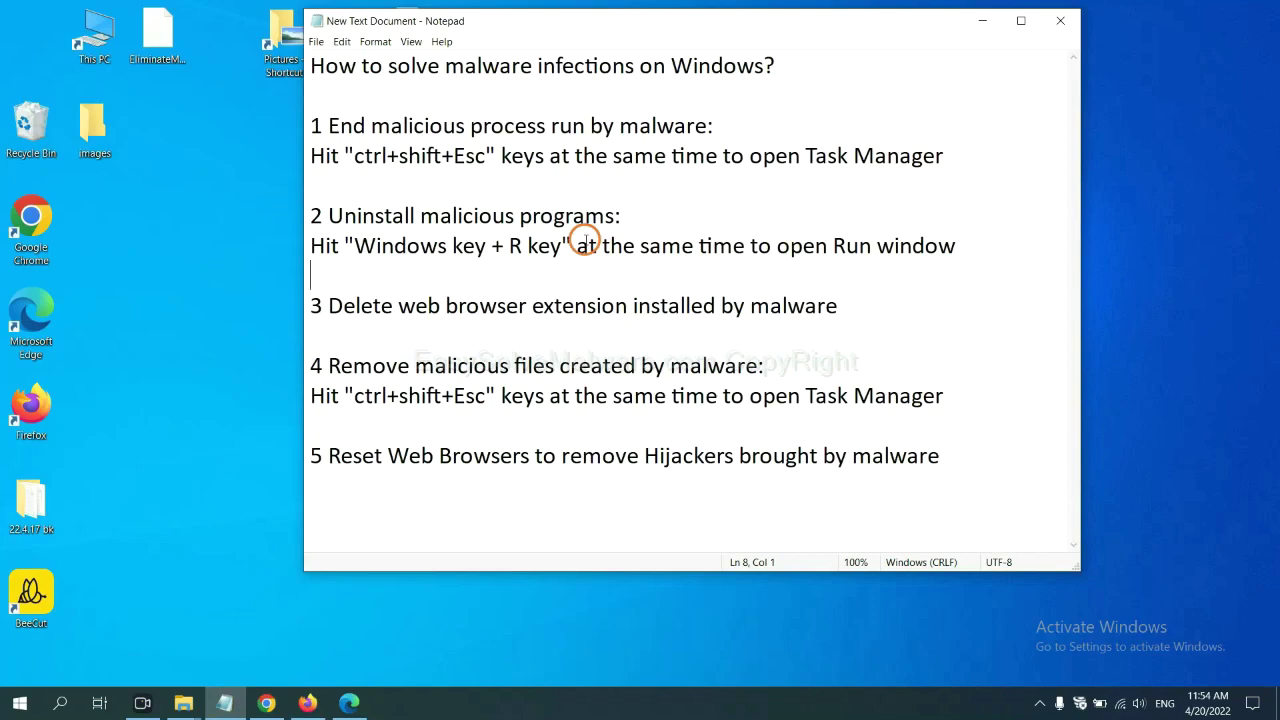
left_click_drag(352, 250, 557, 258)
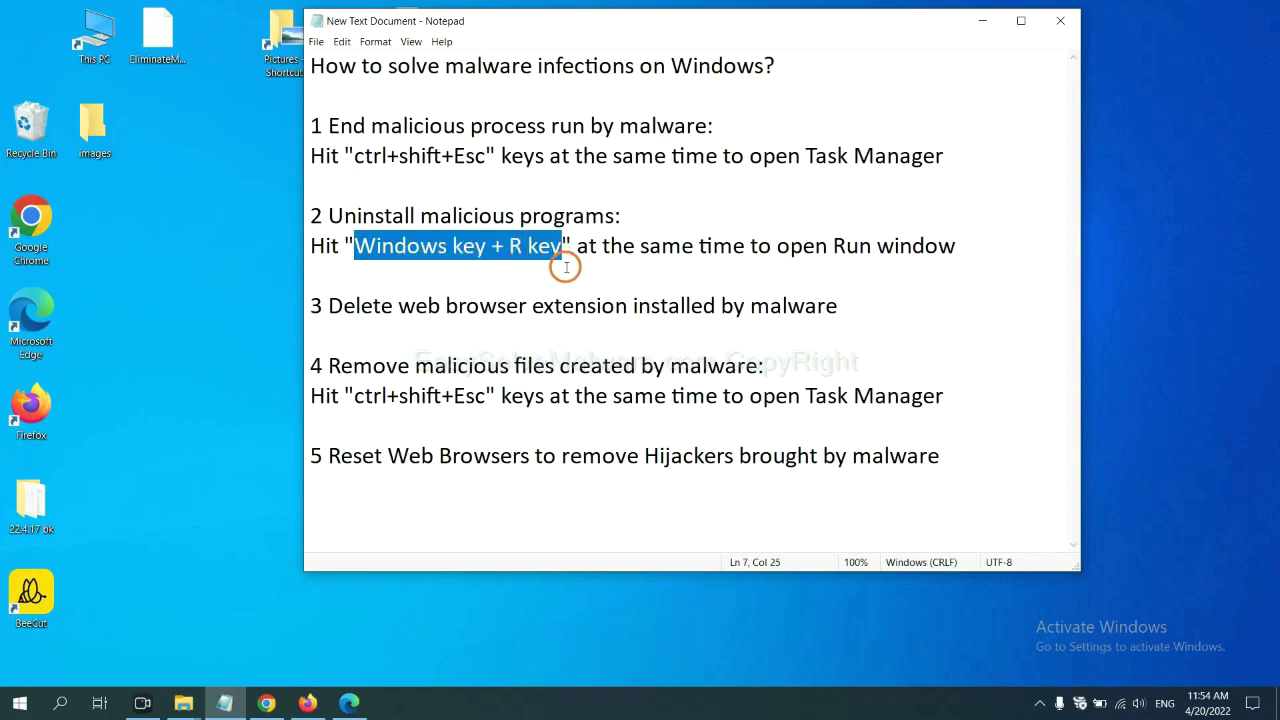
key("super+r")
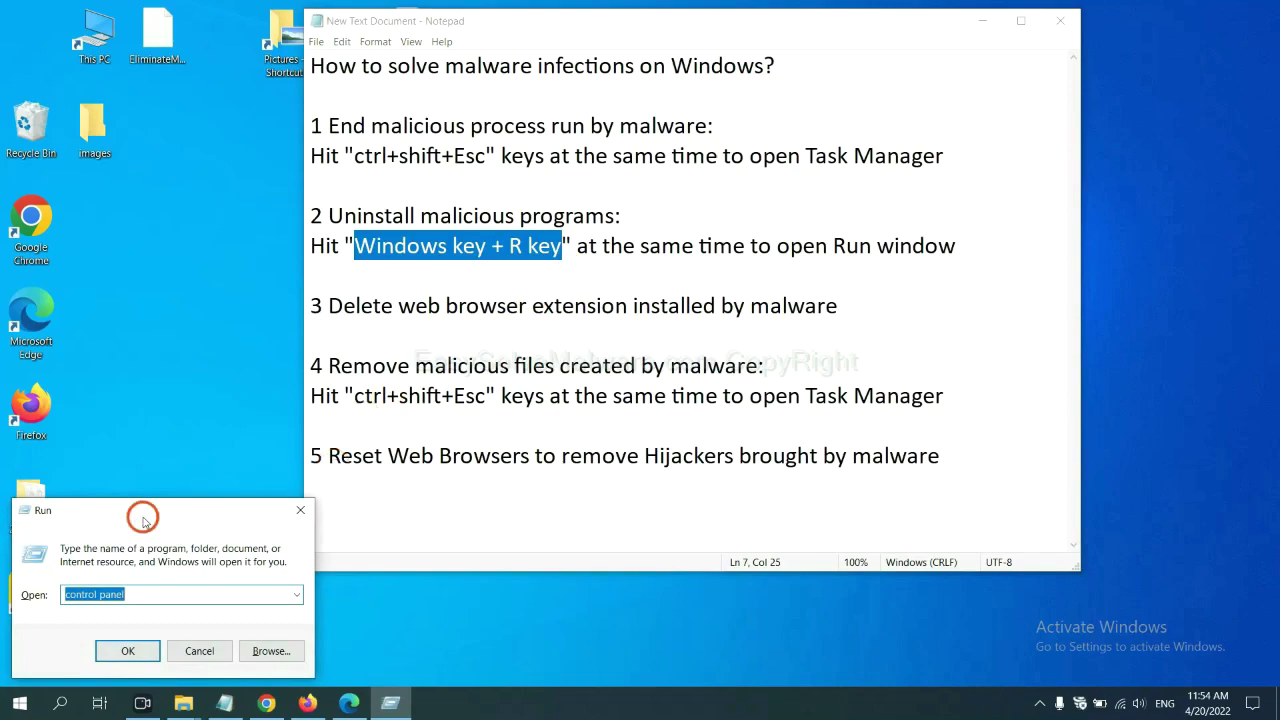
left_click_drag(143, 520, 976, 223)
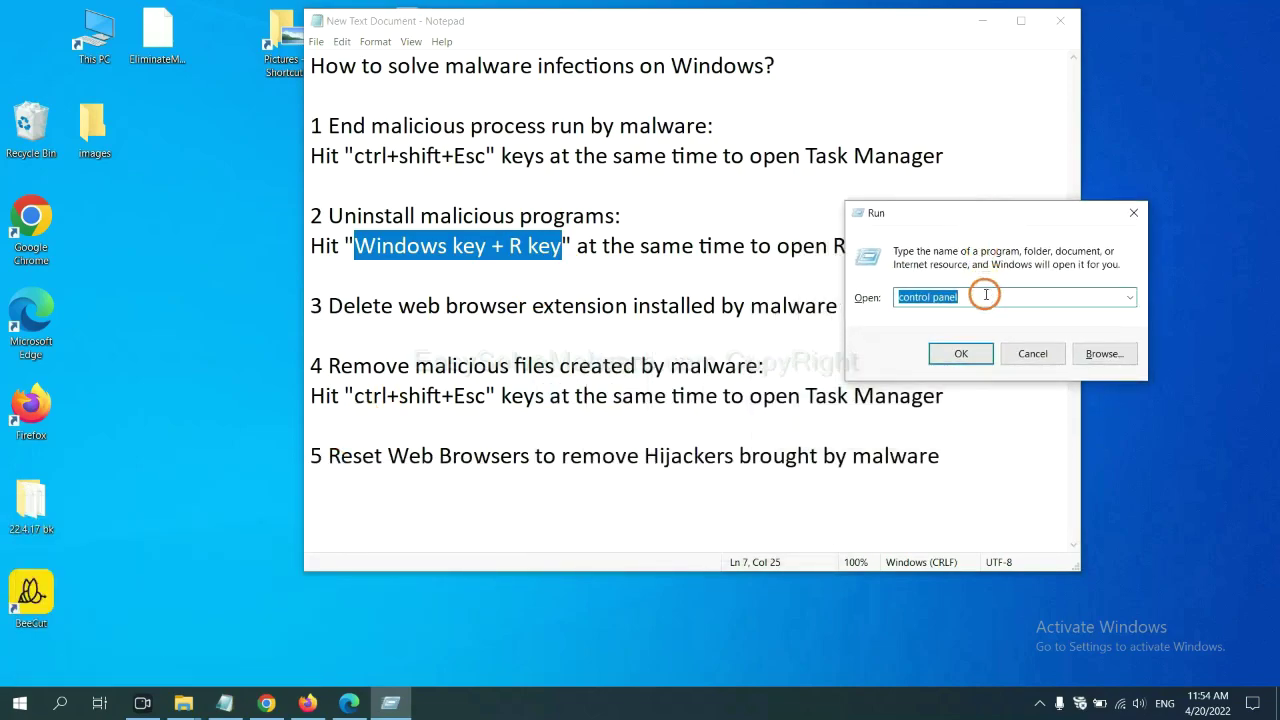
left_click(985, 296)
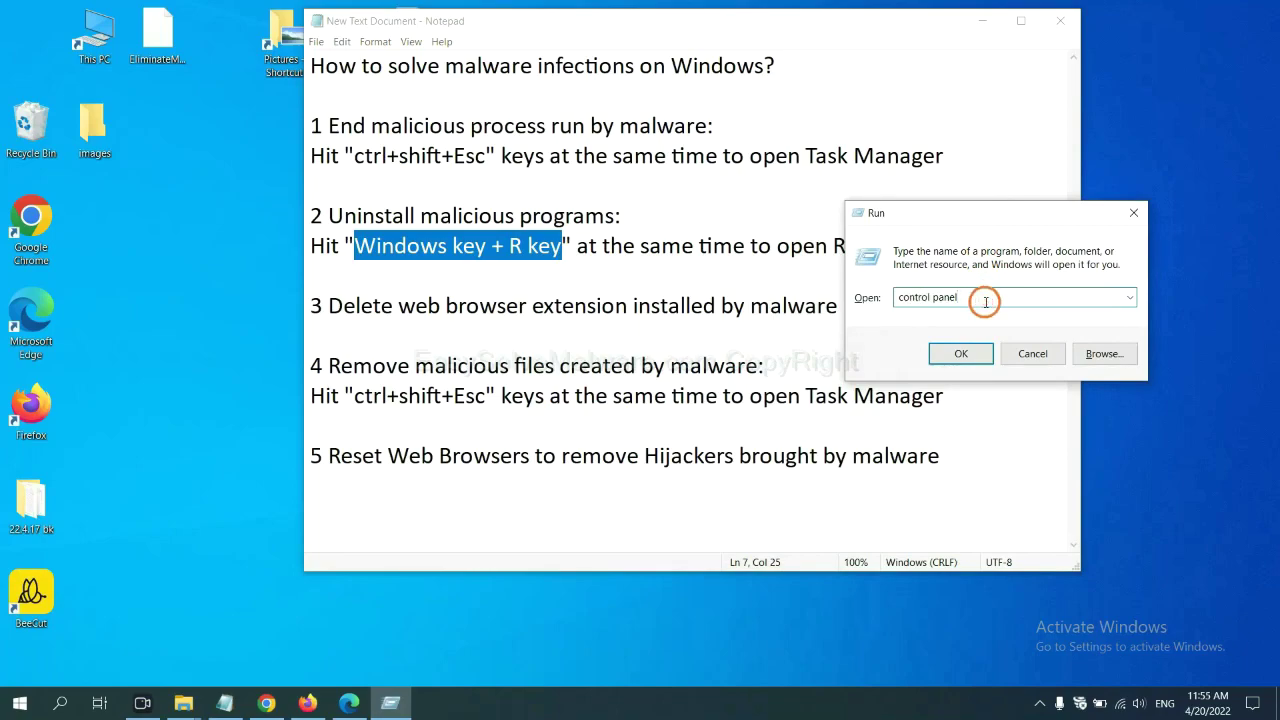
left_click_drag(957, 297, 868, 297)
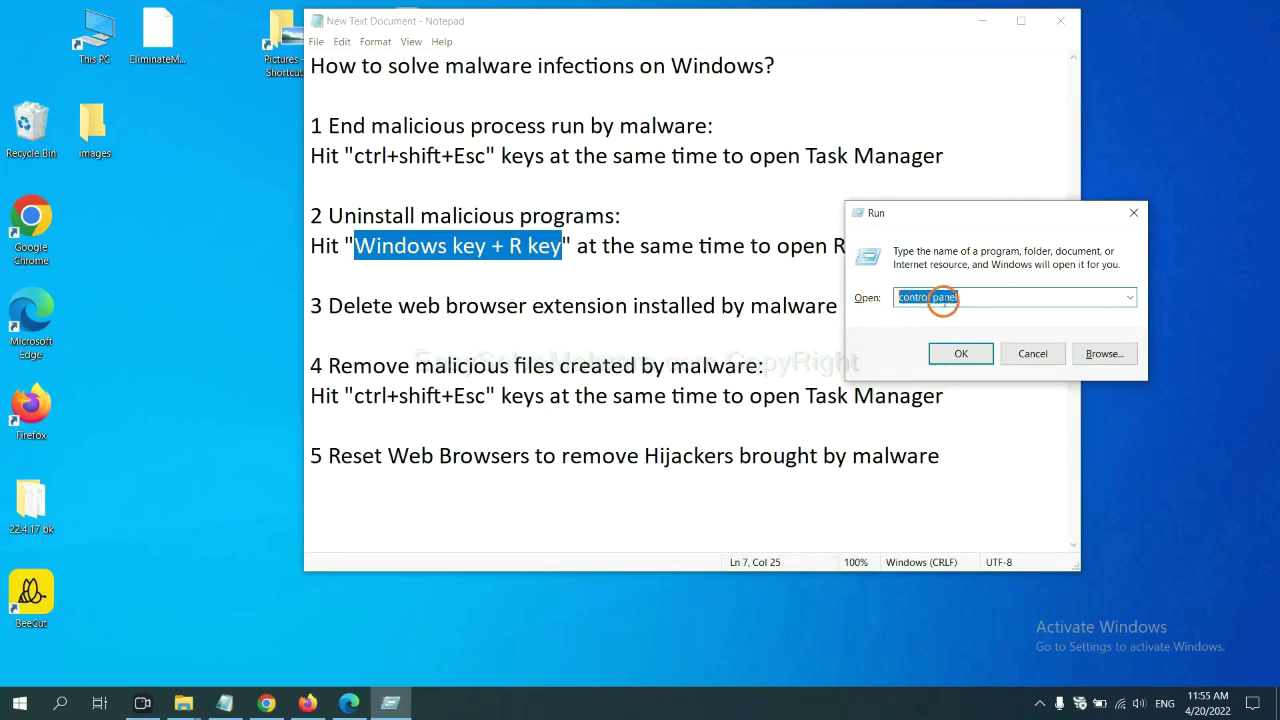
Open Programs and Features from Control Panel, select Xiph.Org Open Codecs, then close it
left_click(958, 355)
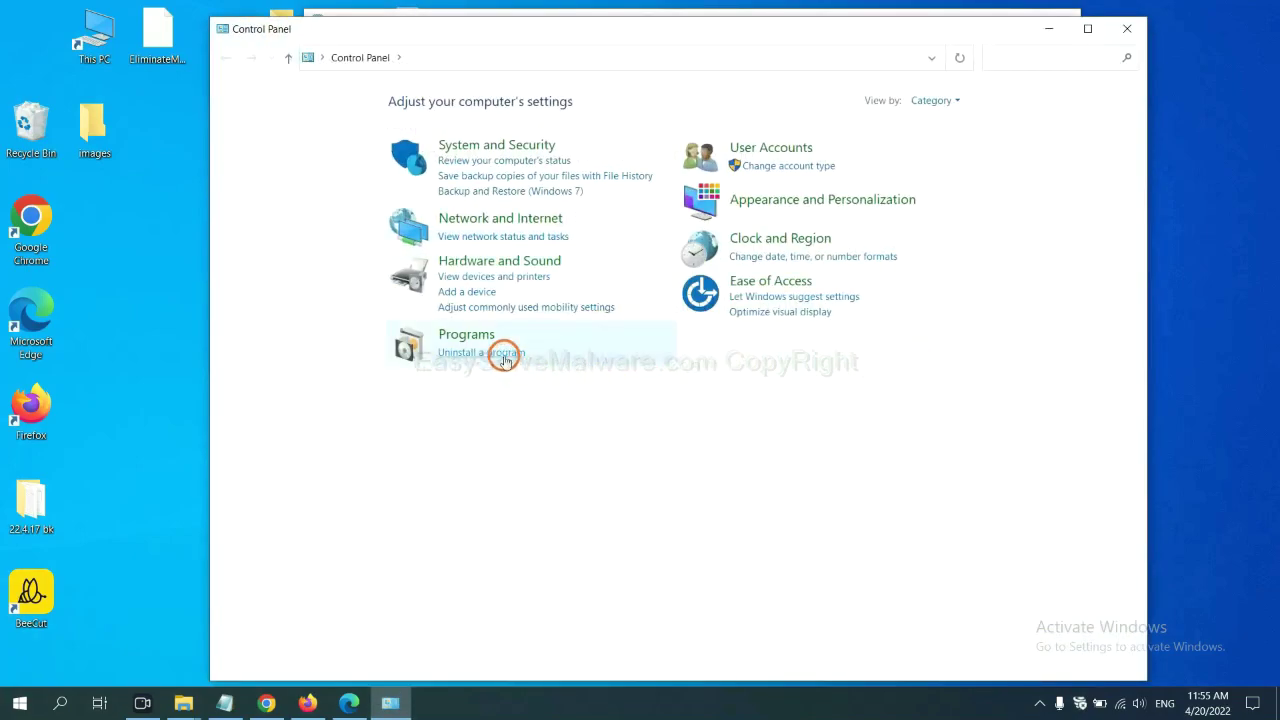
left_click(504, 354)
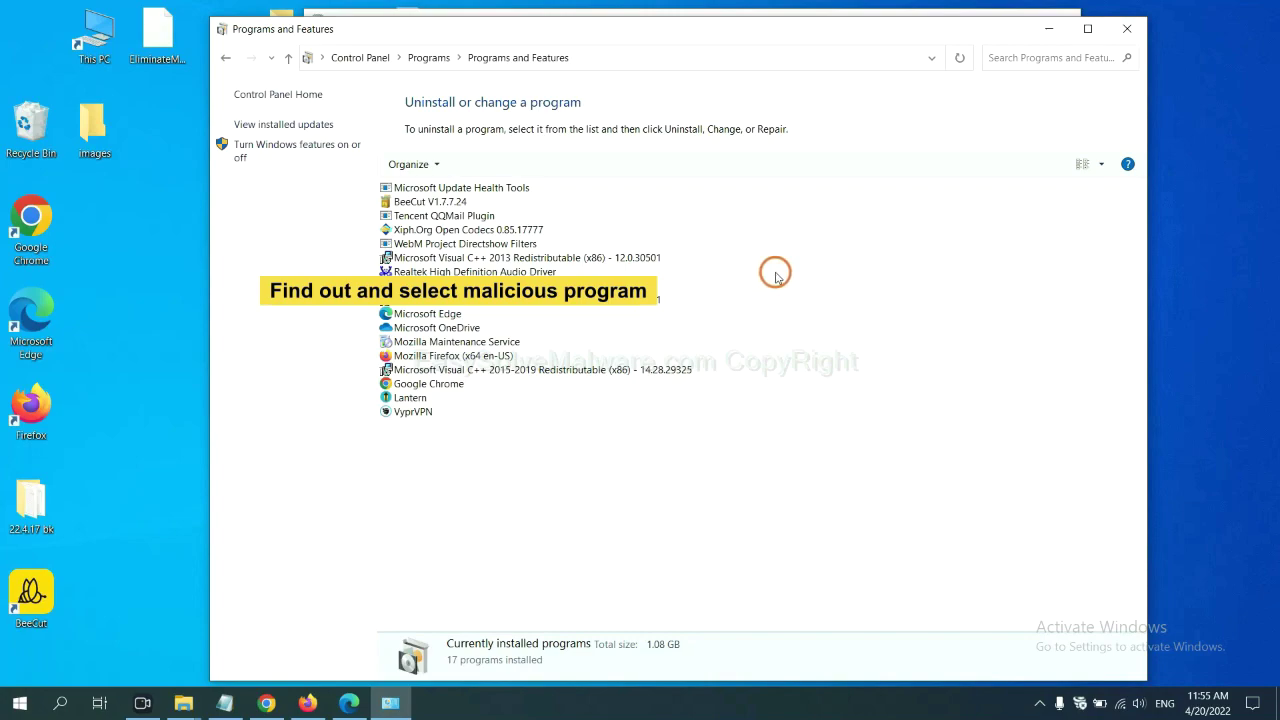
left_click(503, 230)
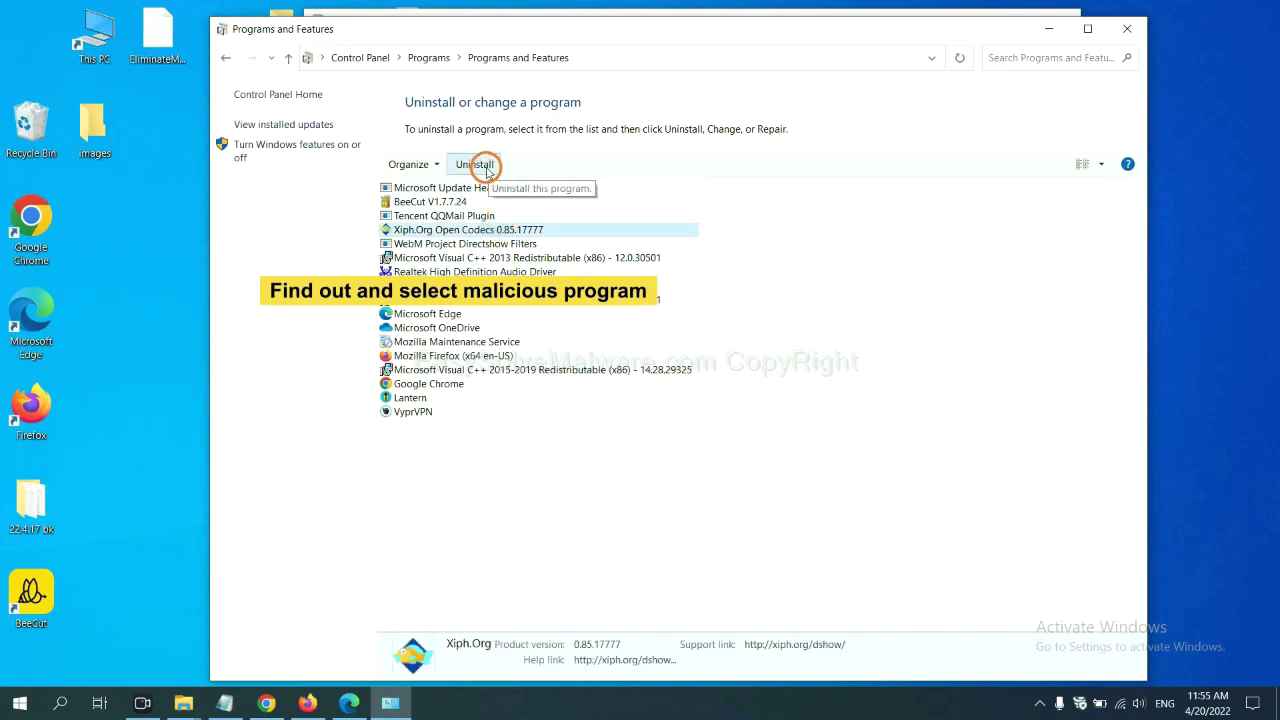
left_click(1133, 32)
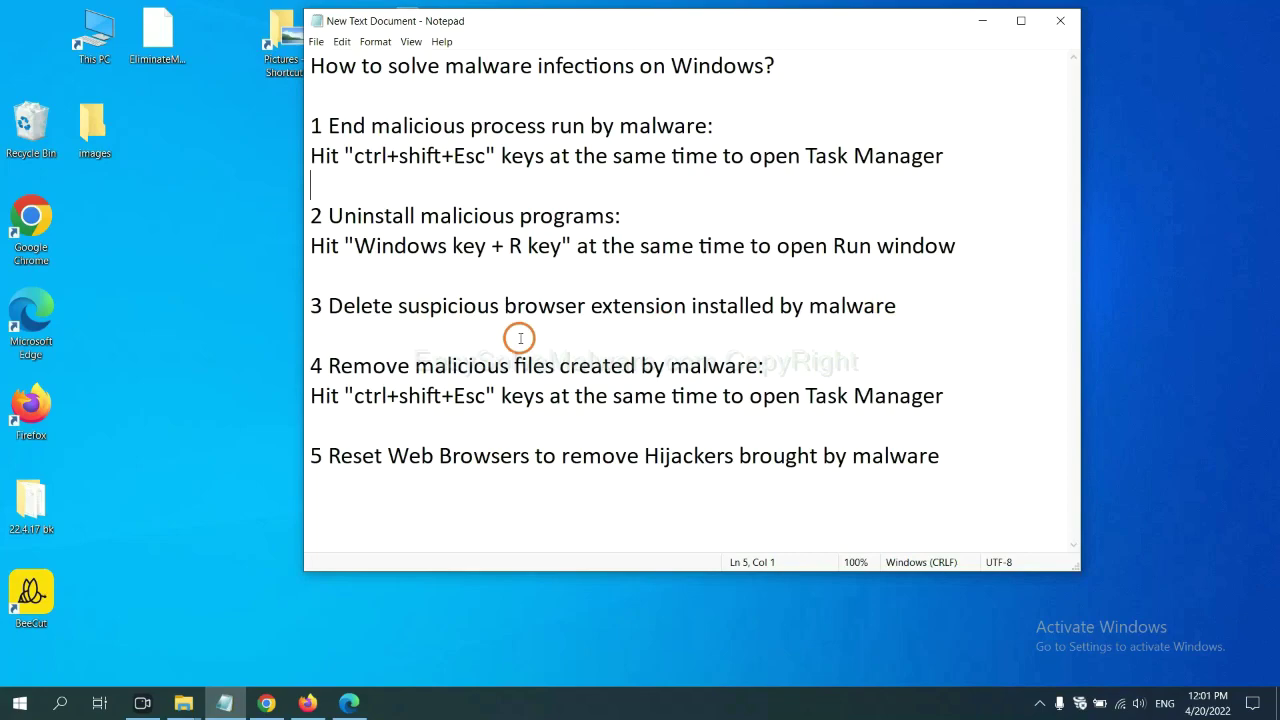
Open Chrome's Extensions page via More tools, showing the Scroll To Top extension
left_click(266, 703)
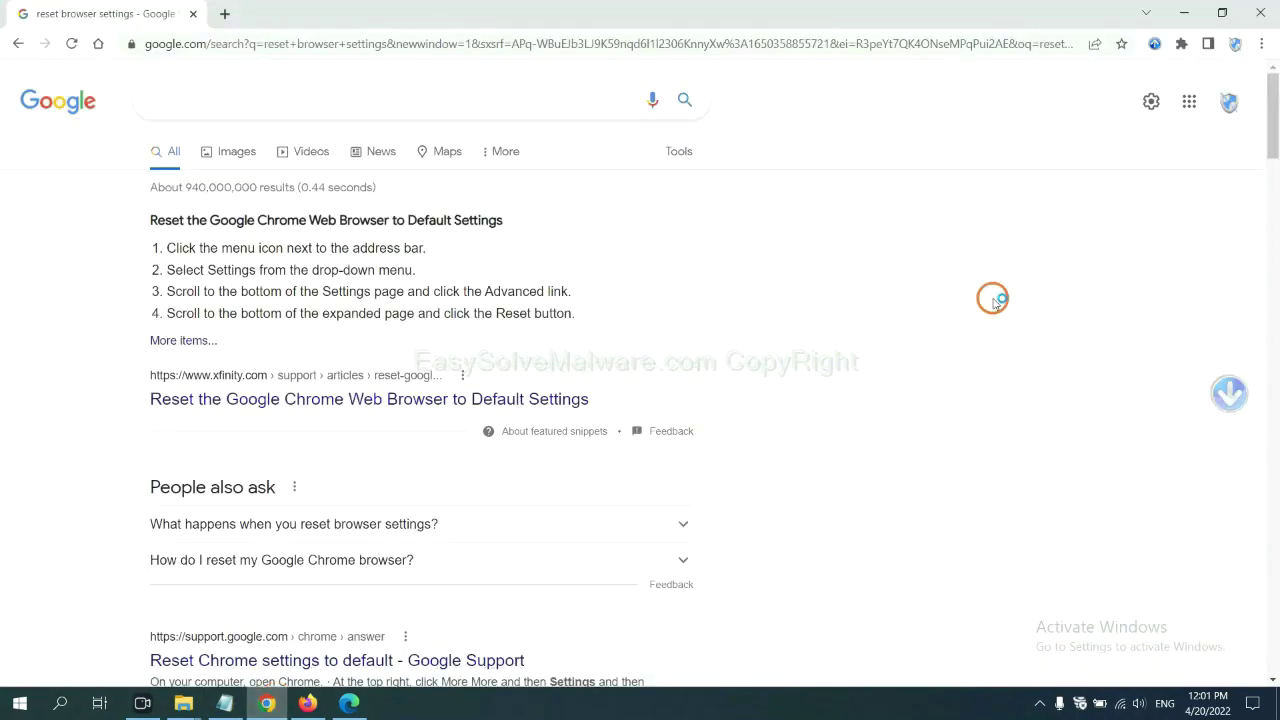
left_click(1261, 44)
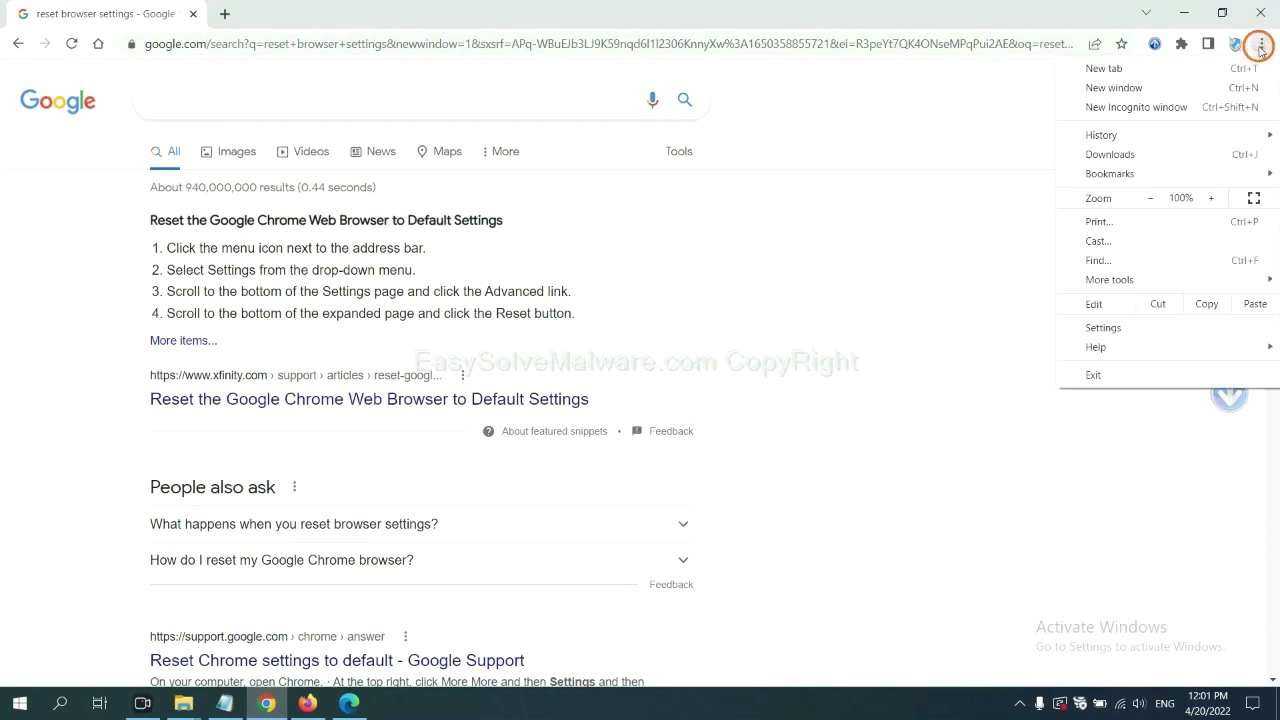
mouse_move(1147, 280)
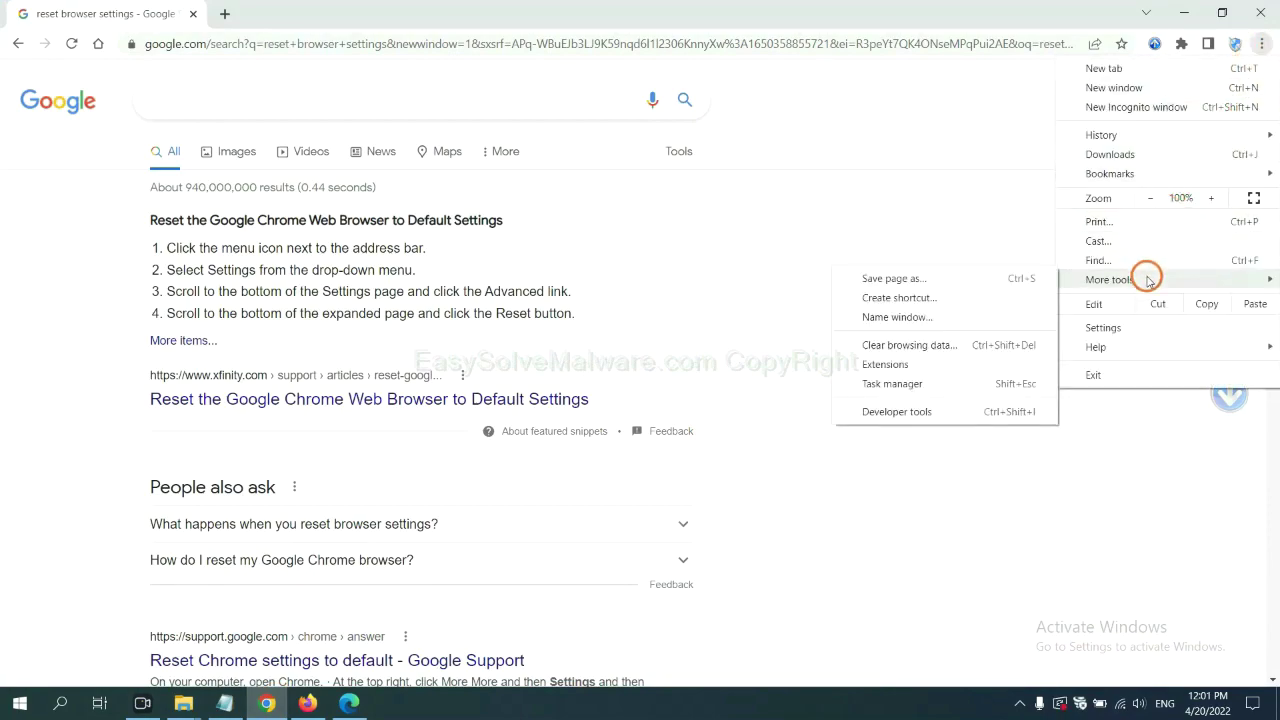
left_click(943, 364)
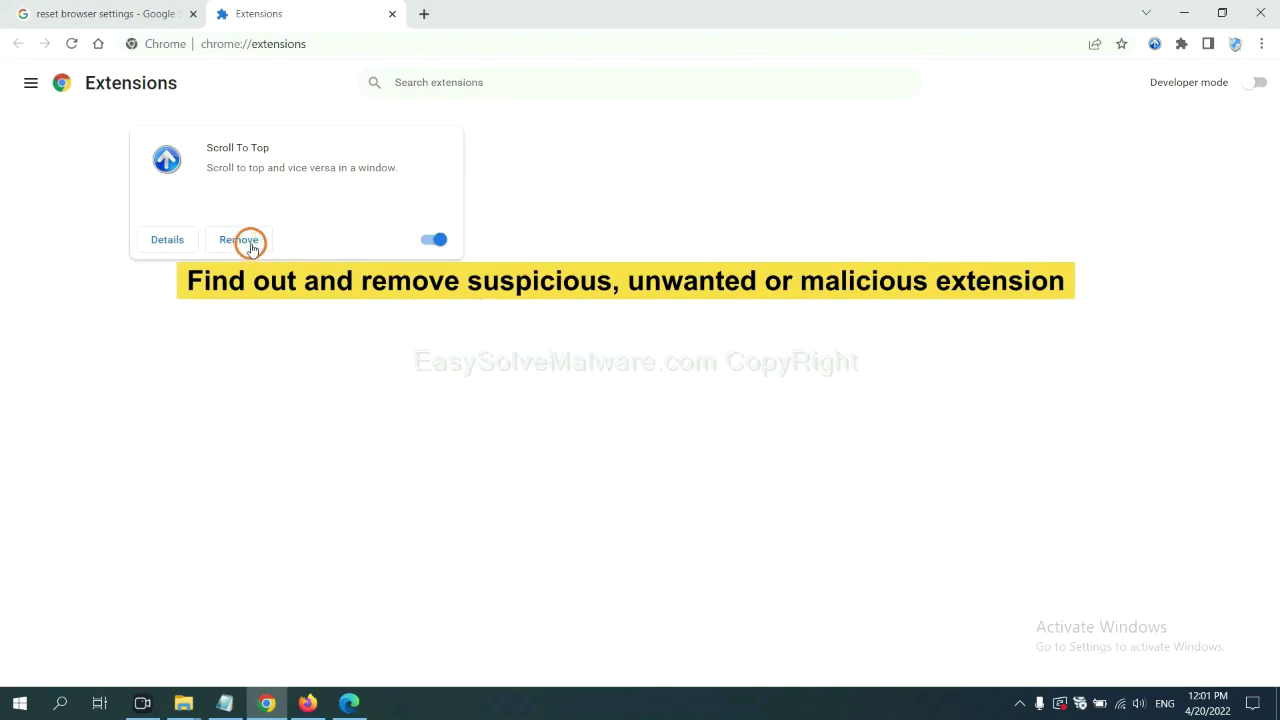
Show the removal options for GIPHY for Firefox in Firefox's Add-ons Manager, then switch to Edge
left_click(307, 702)
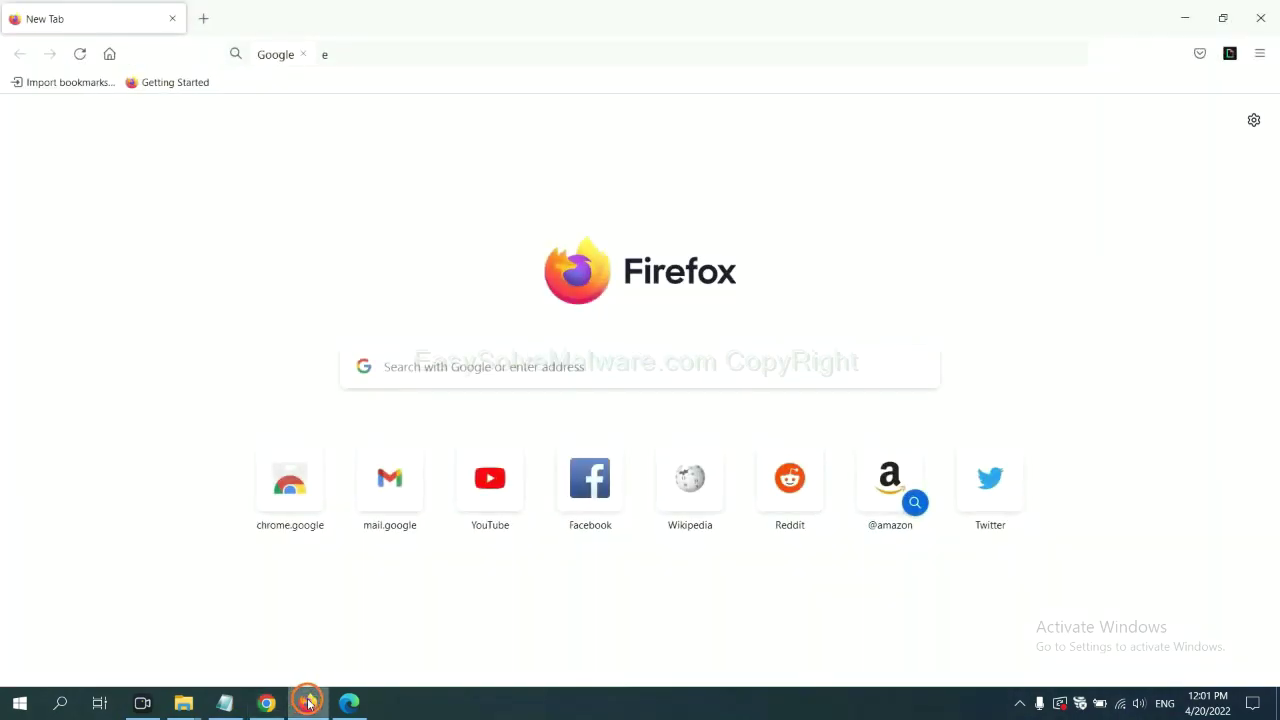
left_click(1262, 54)
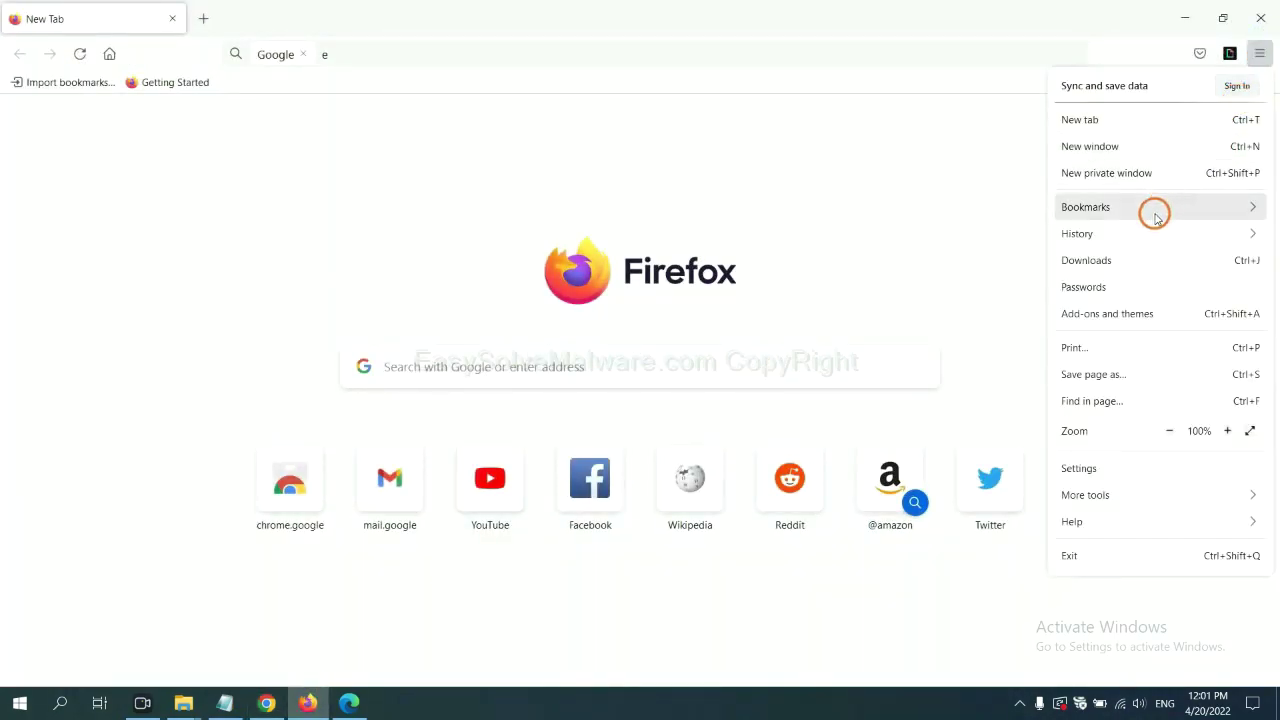
left_click(1120, 320)
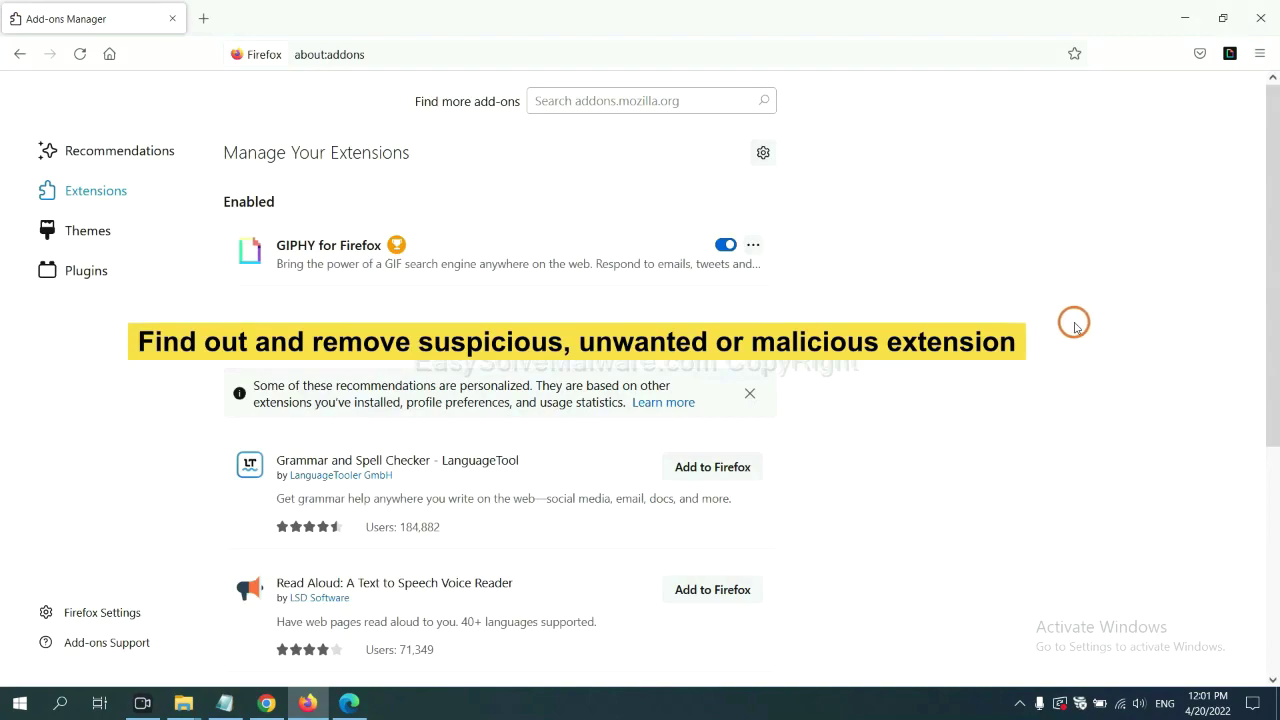
left_click(753, 247)
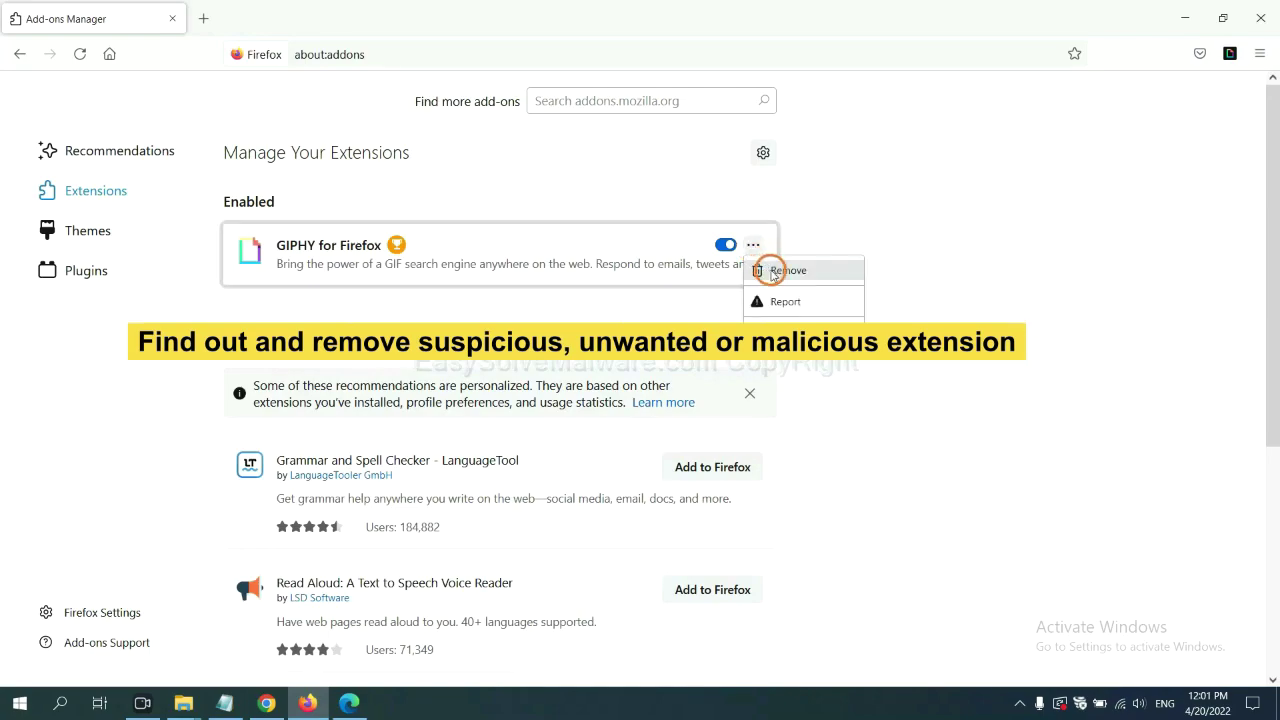
left_click(348, 705)
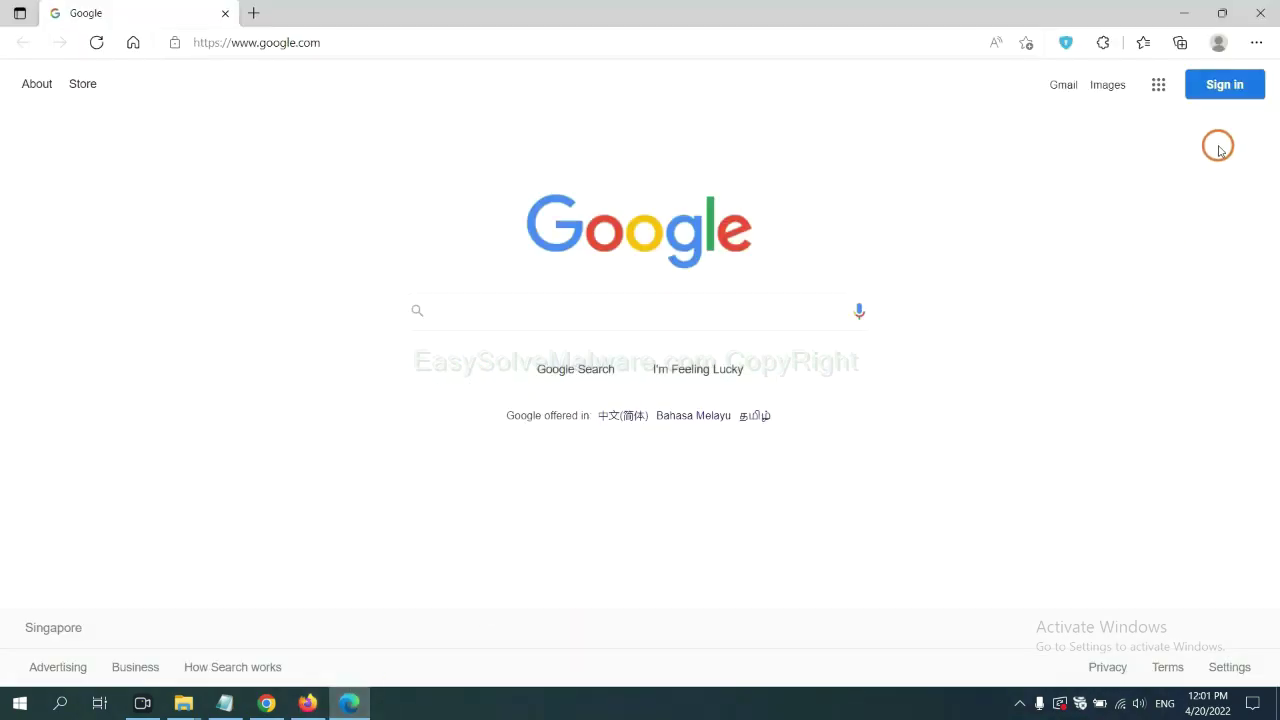
Open Edge's extension management page, listing ArcVpn Free Fast VPN Proxy
left_click(1255, 44)
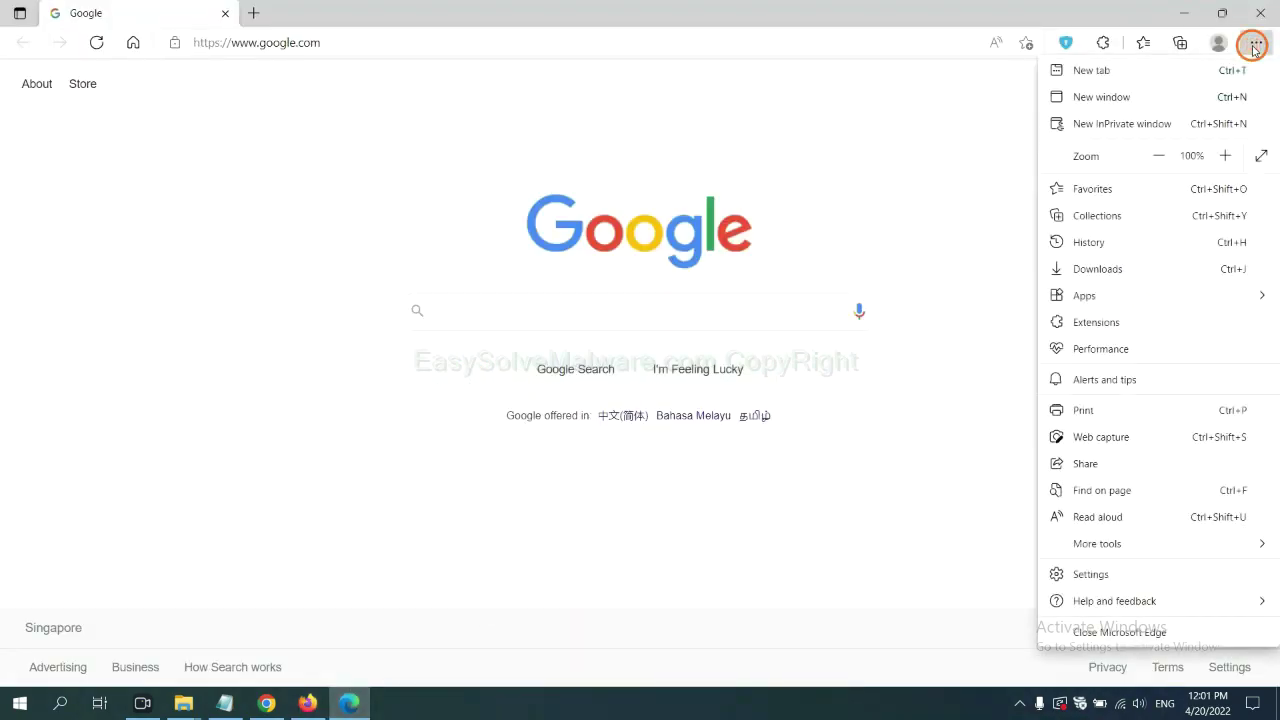
right_click(1103, 323)
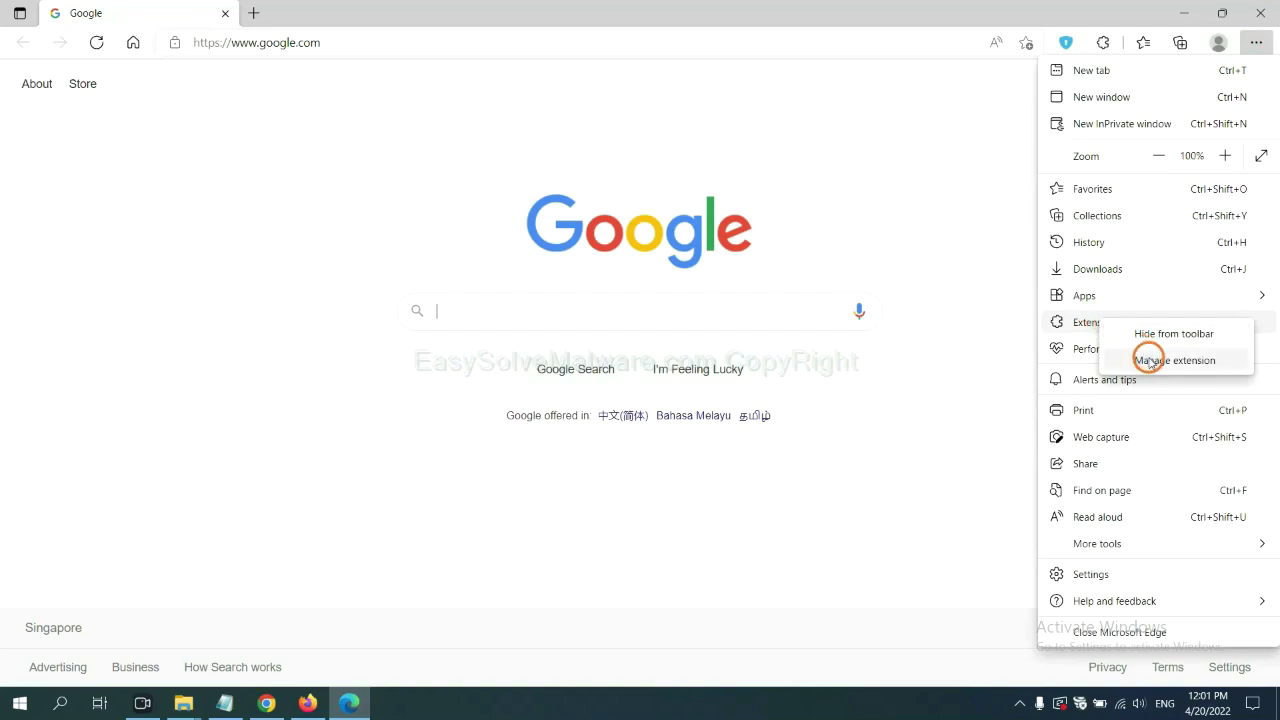
left_click(1149, 361)
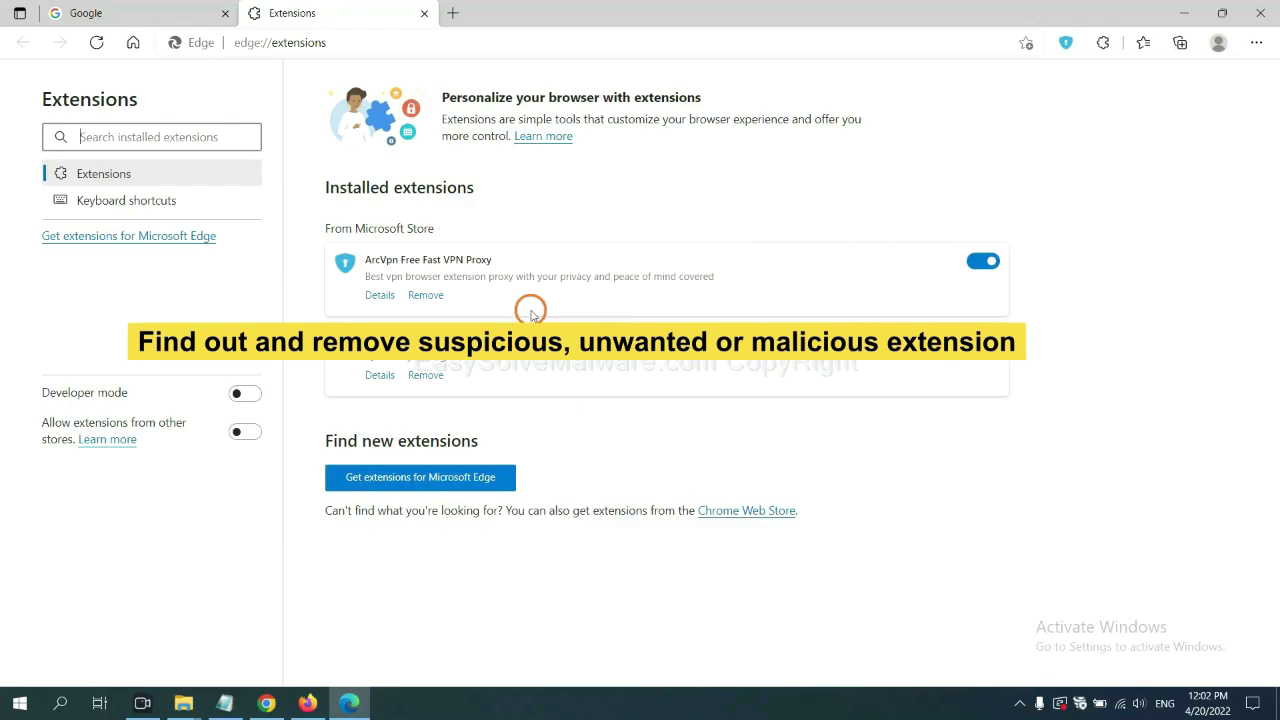
Remove the ArcVpn Free Fast VPN Proxy extension from Edge and clear the browser off the desktop
left_click(437, 298)
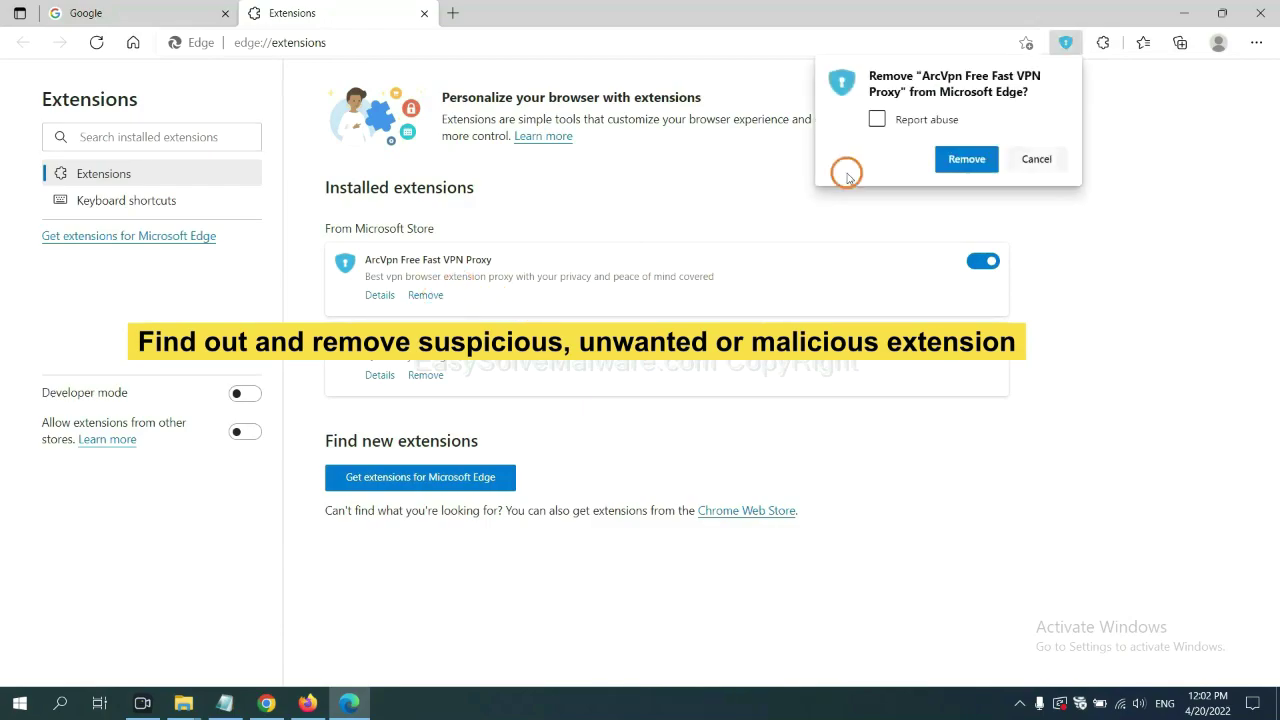
left_click(955, 160)
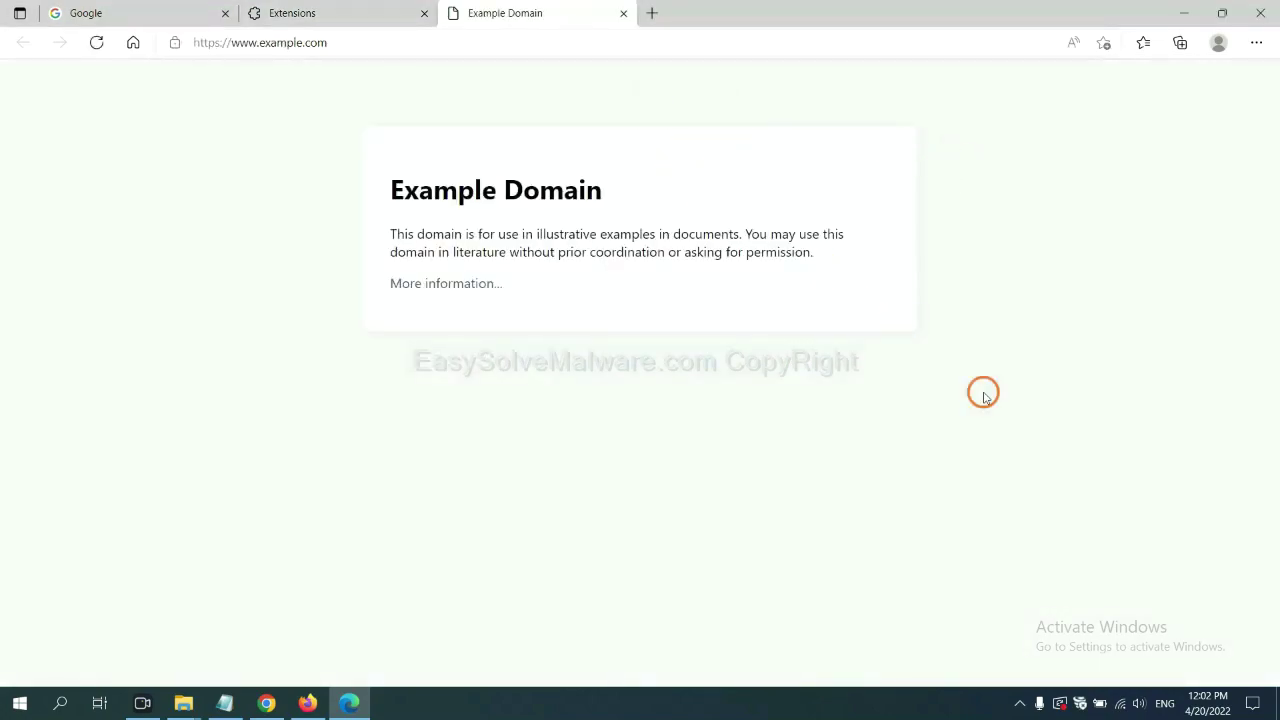
left_click(1276, 711)
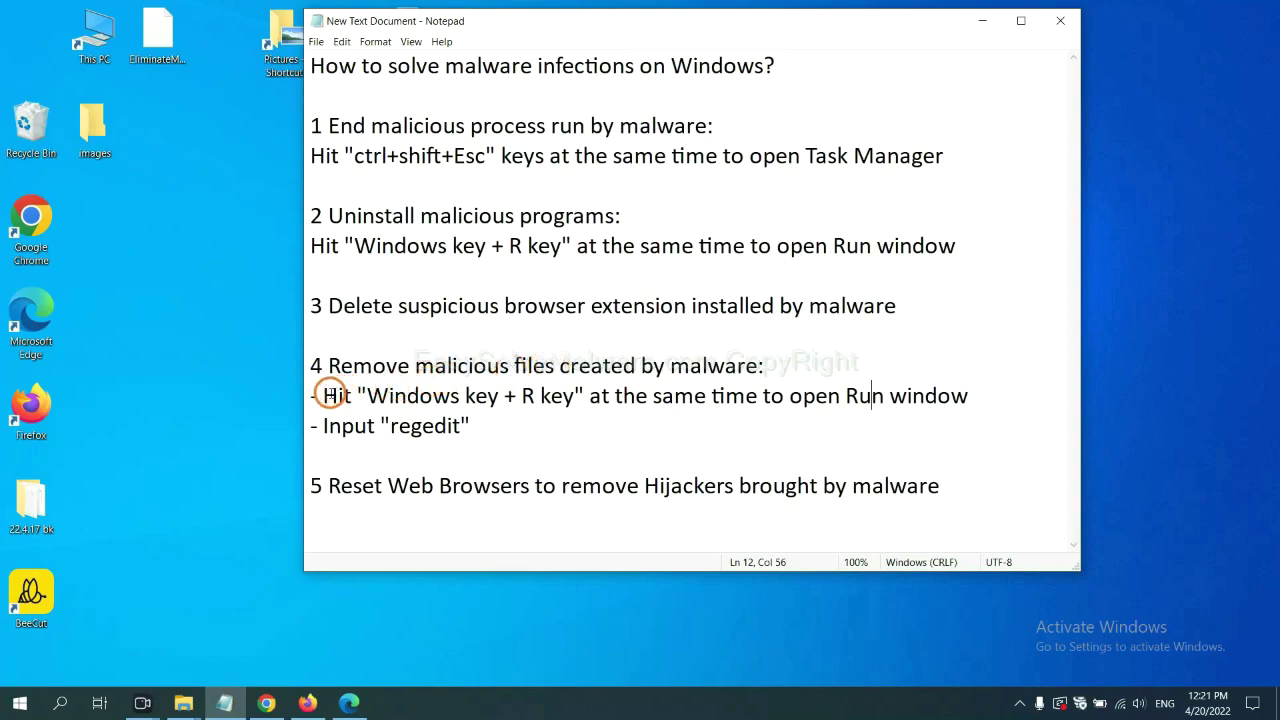
Launch regedit from the Run dialog to open Registry Editor
left_click_drag(331, 394, 726, 415)
left_click(740, 403)
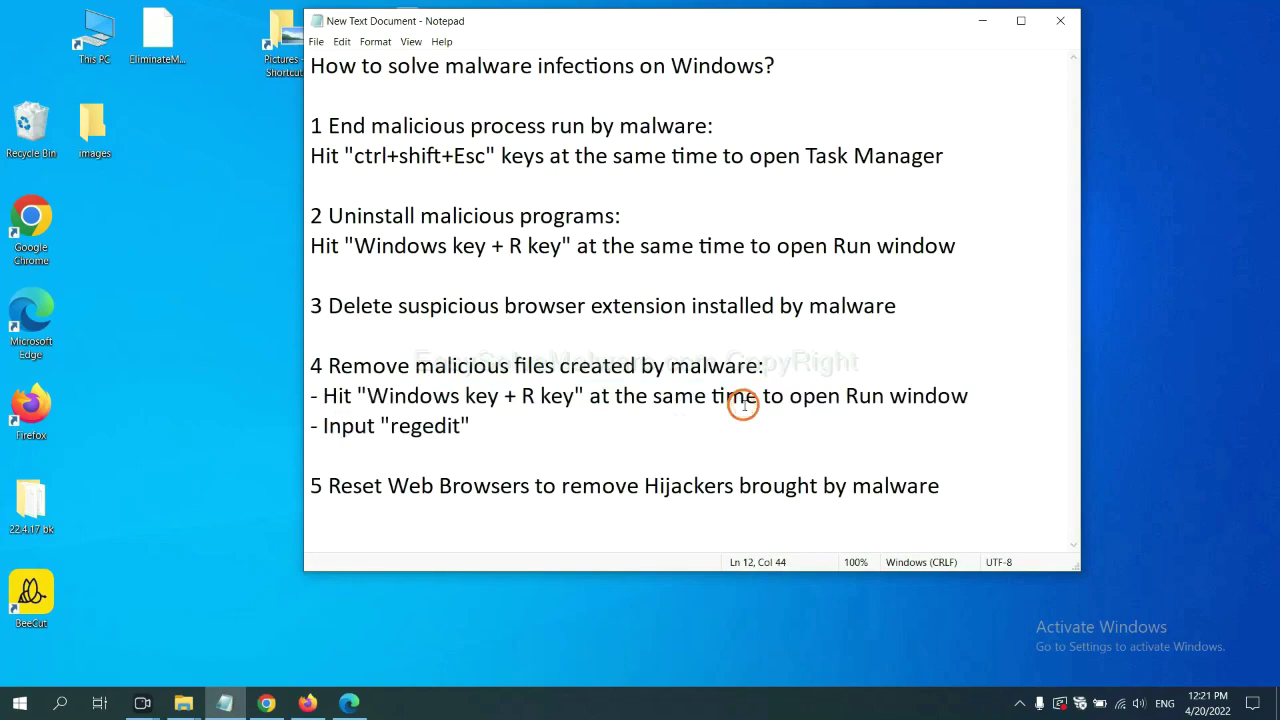
key("super+r")
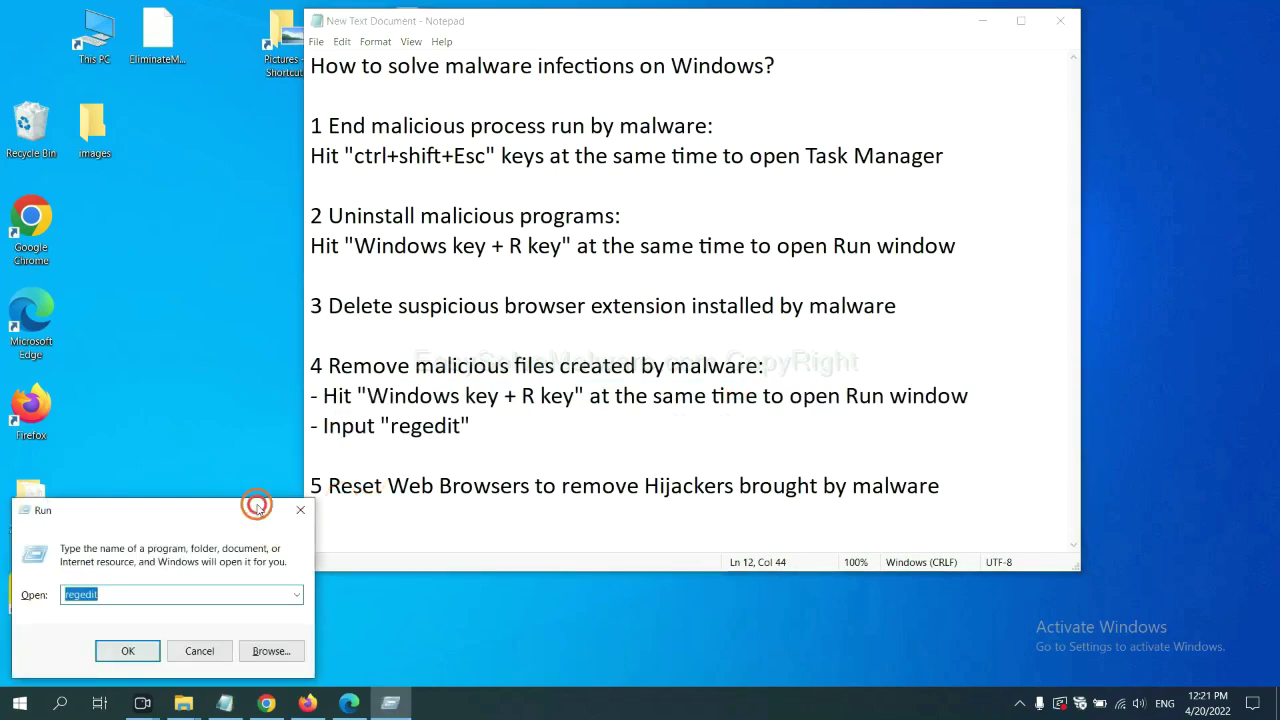
left_click_drag(251, 508, 1017, 263)
left_click(903, 350)
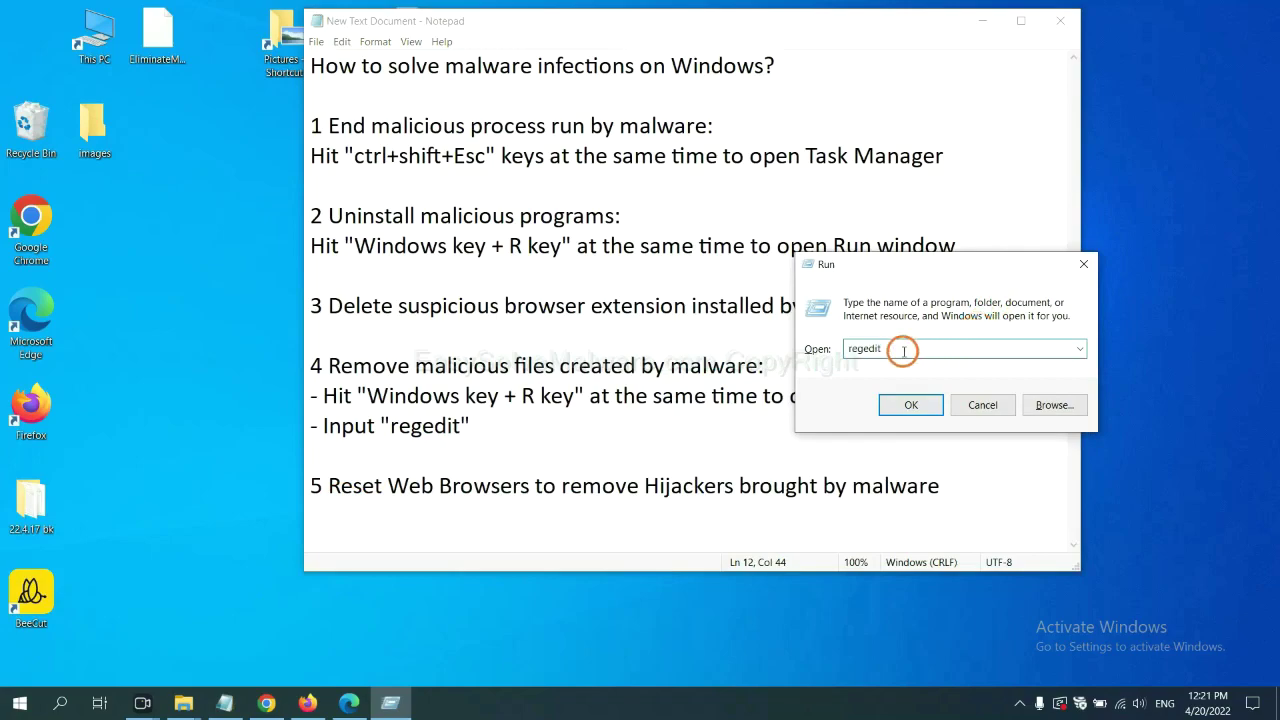
left_click(911, 405)
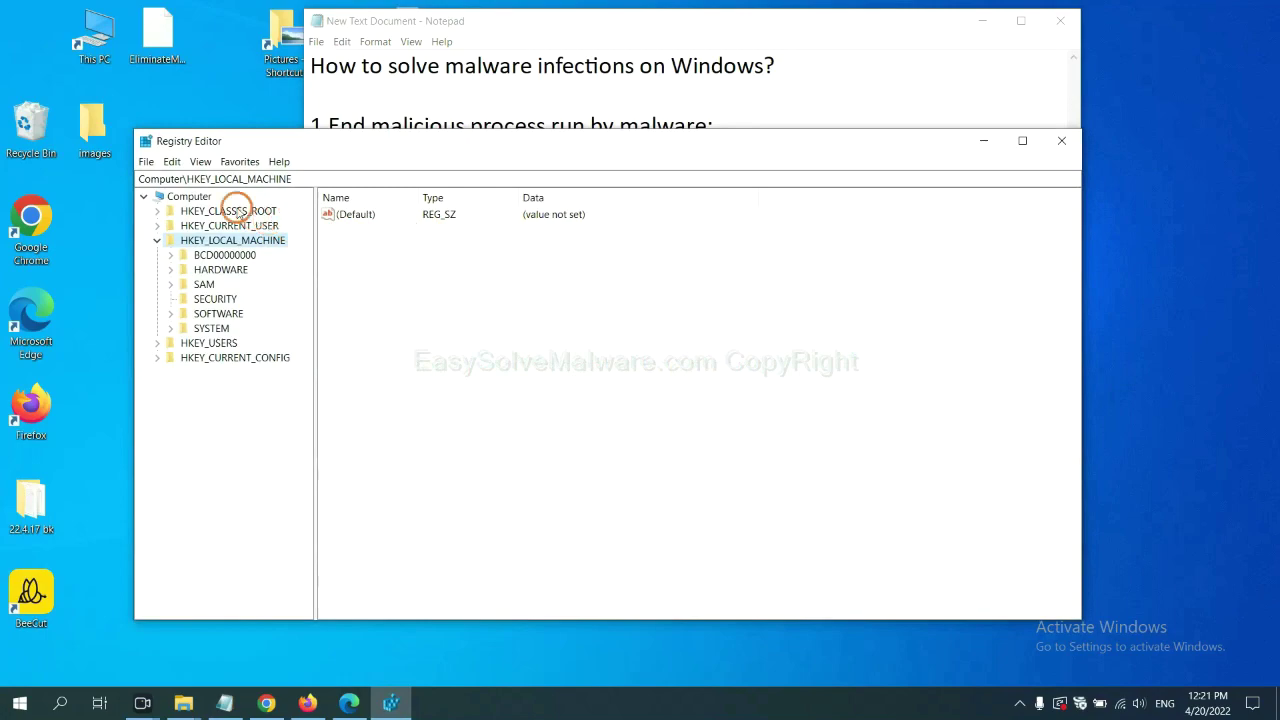
Use Edit > Find to search the registry for the malware name 'be'
left_click(174, 163)
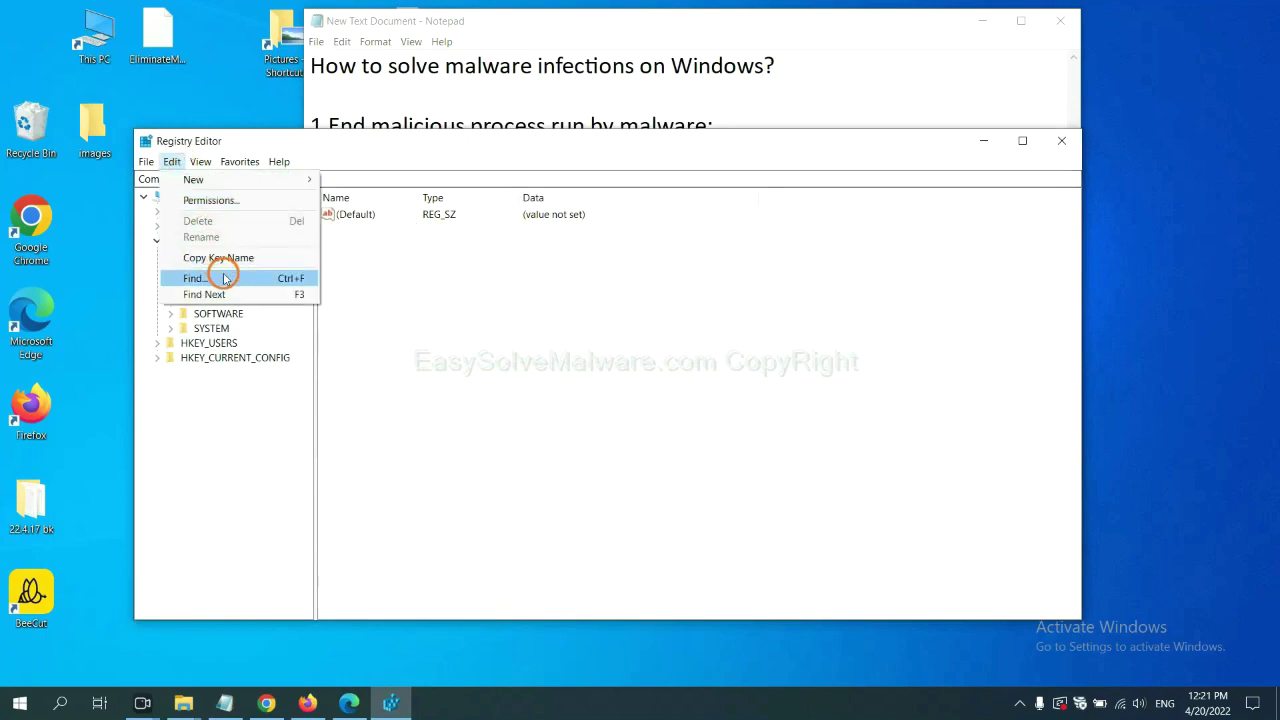
left_click(225, 279)
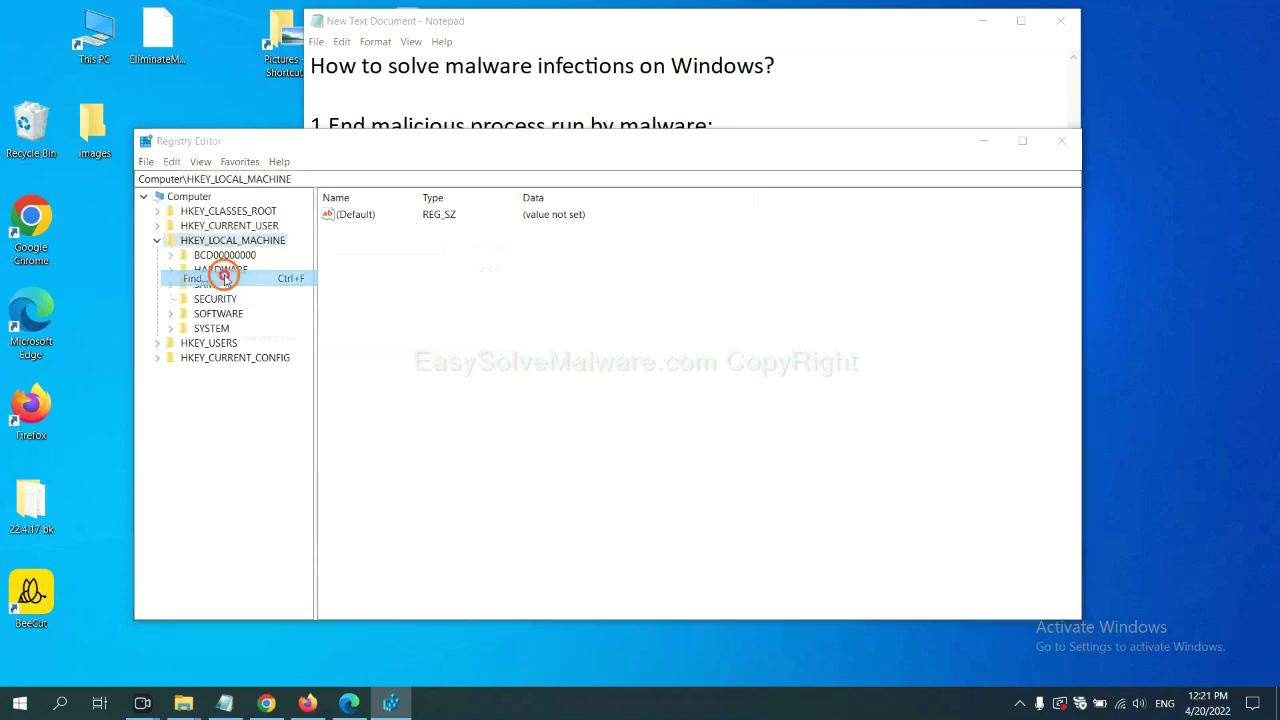
left_click_drag(385, 218, 509, 247)
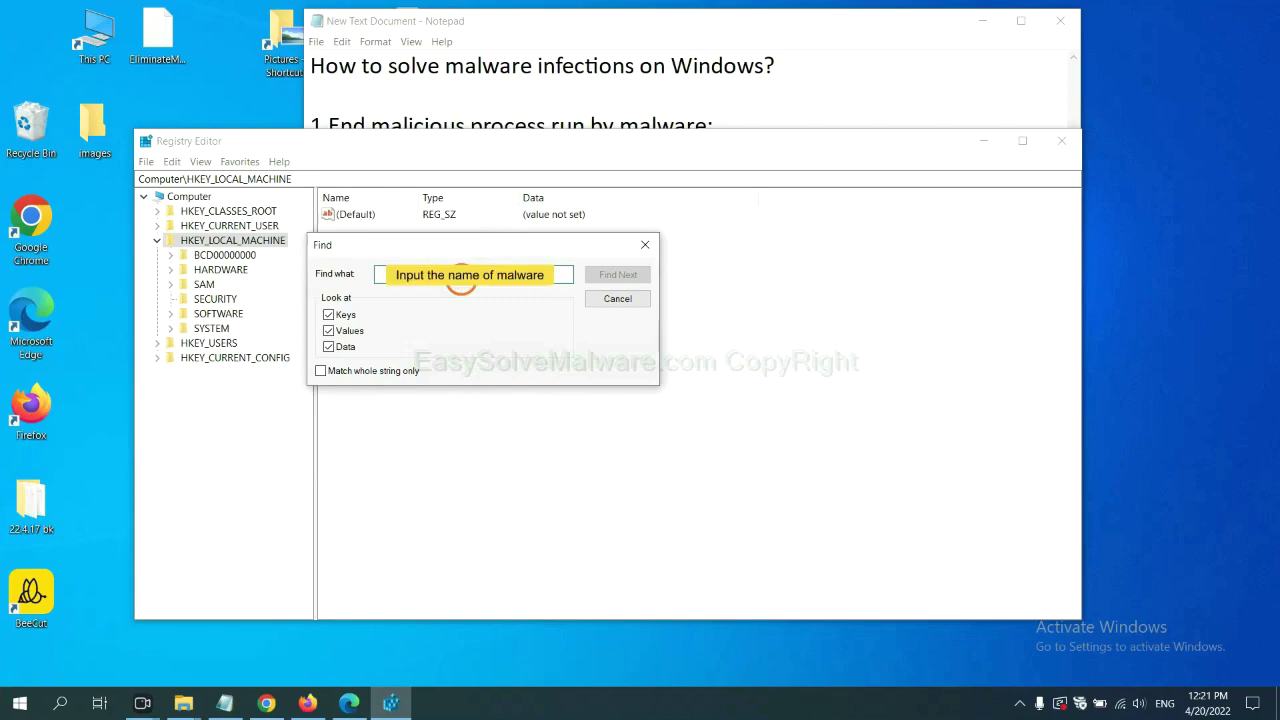
type("beecut")
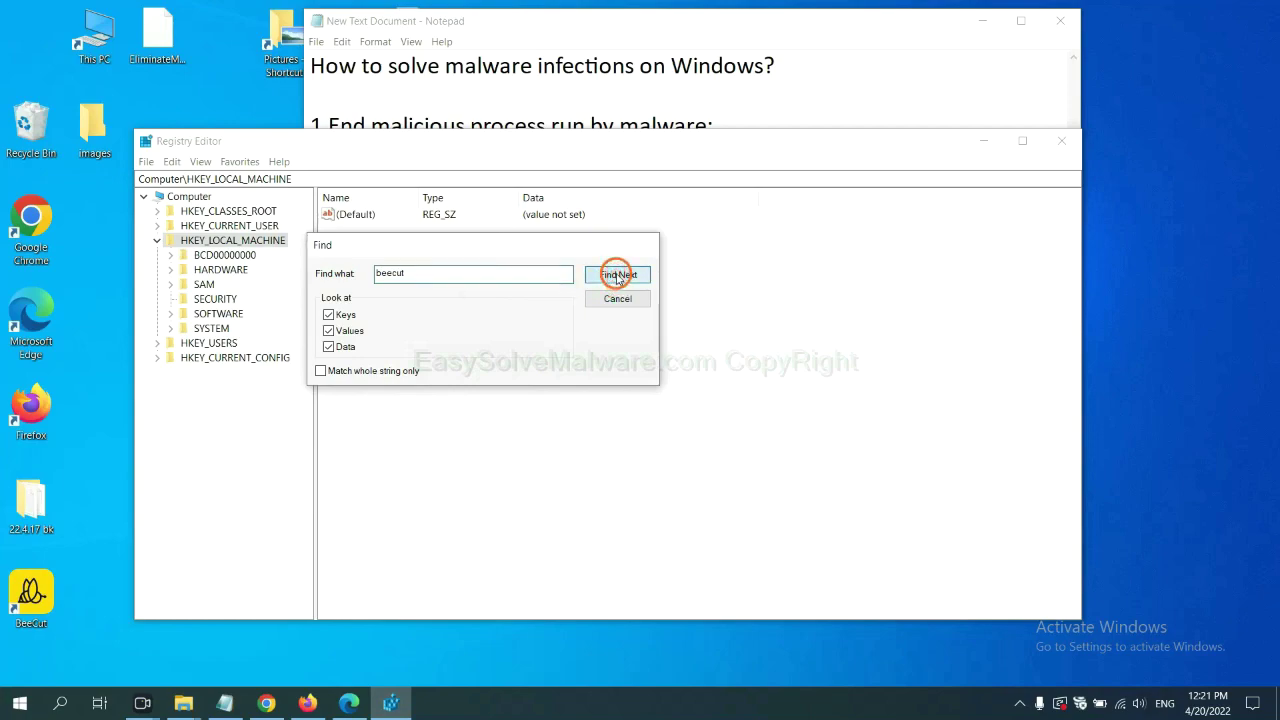
left_click(617, 275)
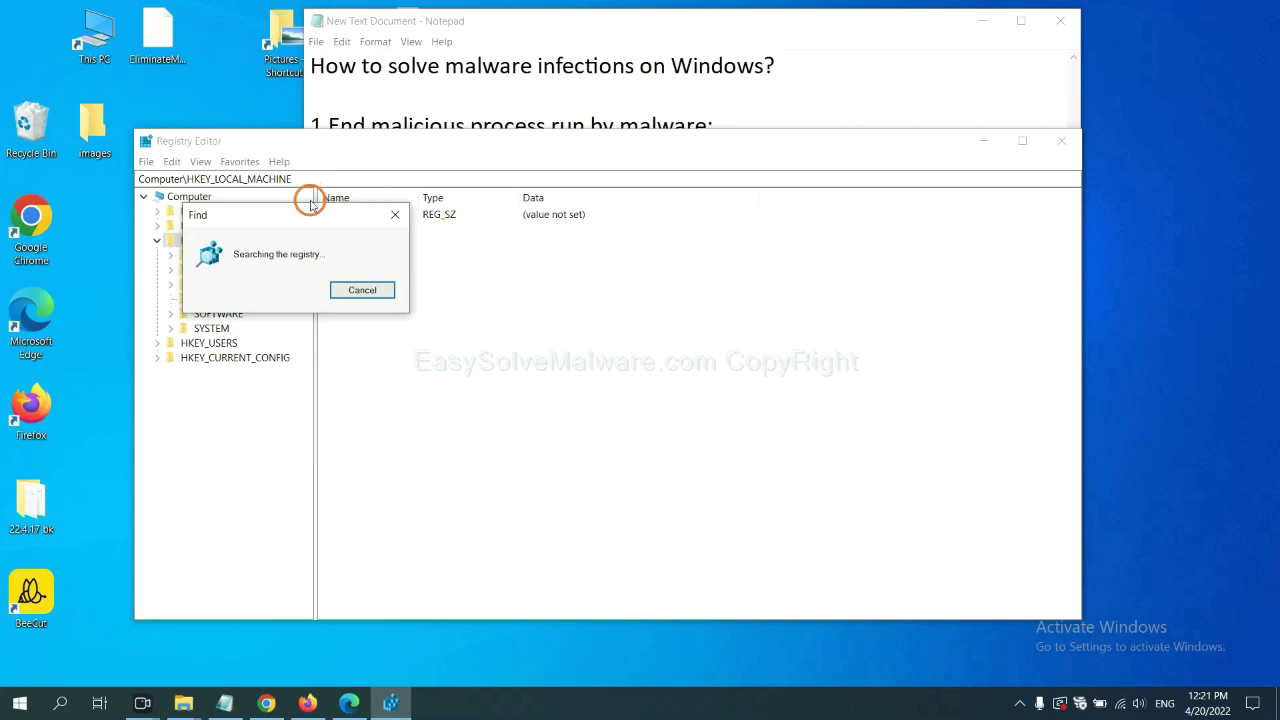
Move the Find dialog aside and bring up the actions for the FEATURE_BROWSER_EMULATION key holding BeeCut.exe
left_click_drag(337, 209, 539, 209)
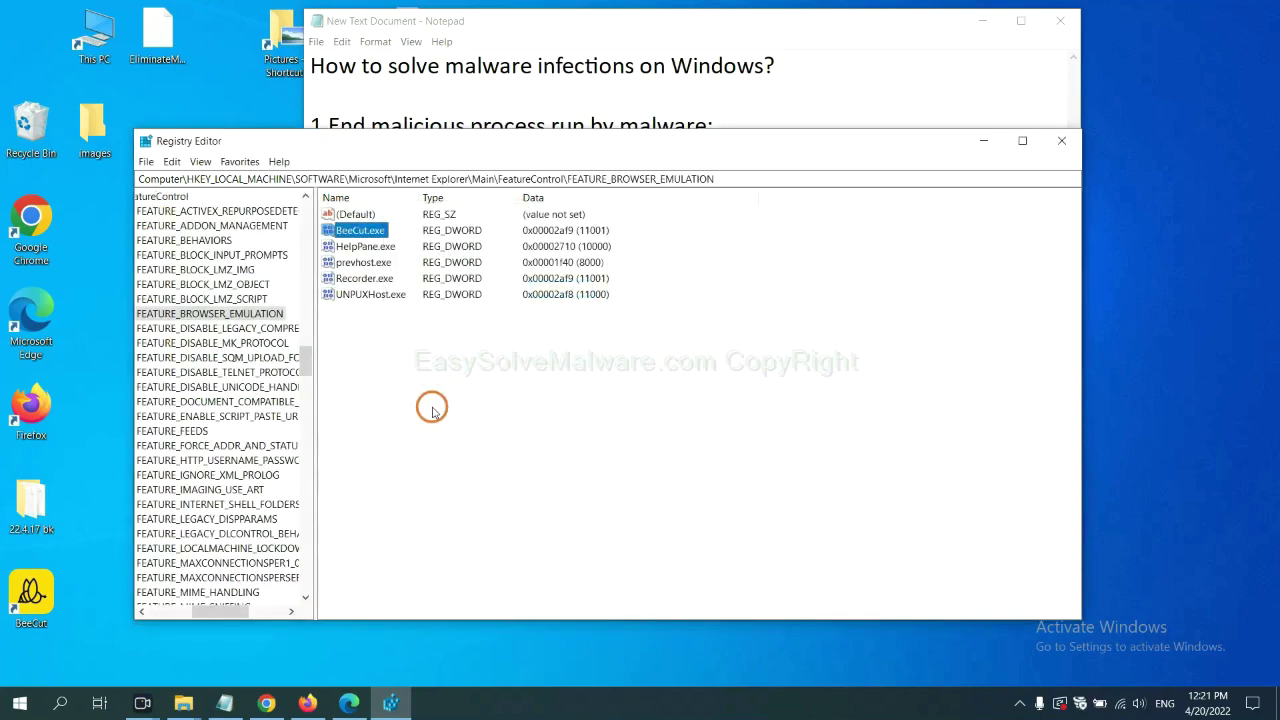
left_click_drag(215, 613, 204, 609)
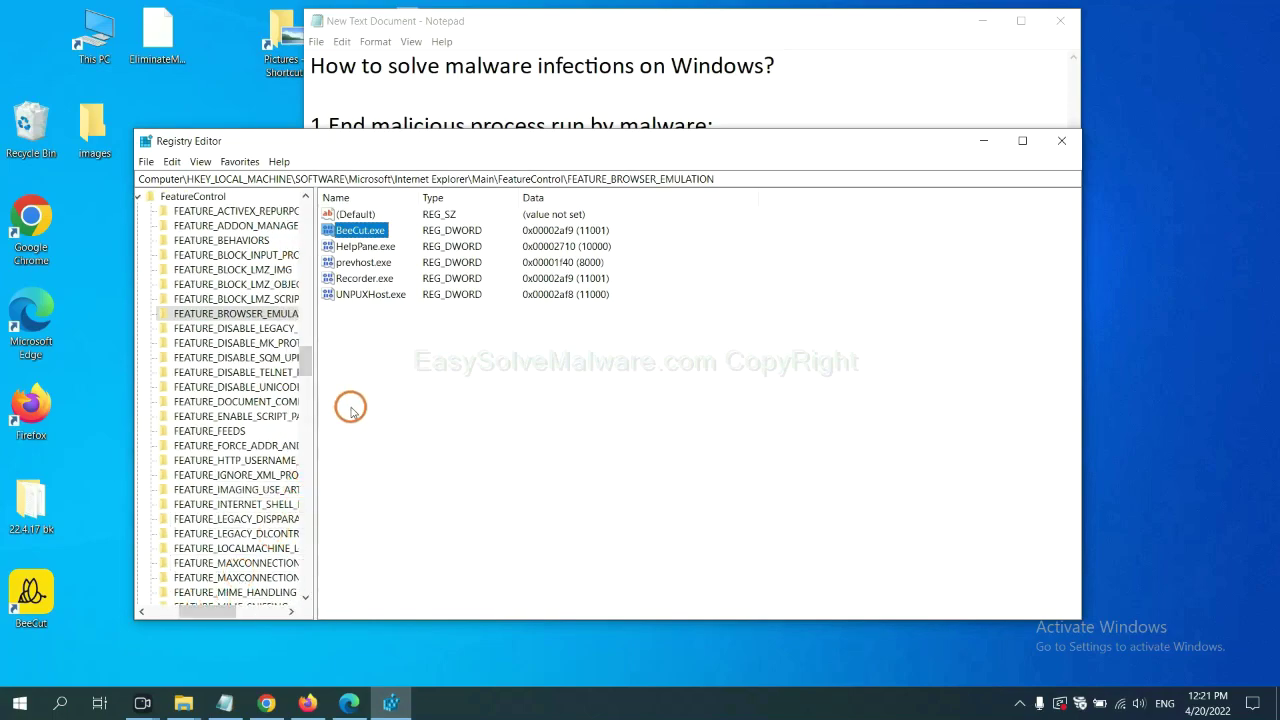
right_click(259, 314)
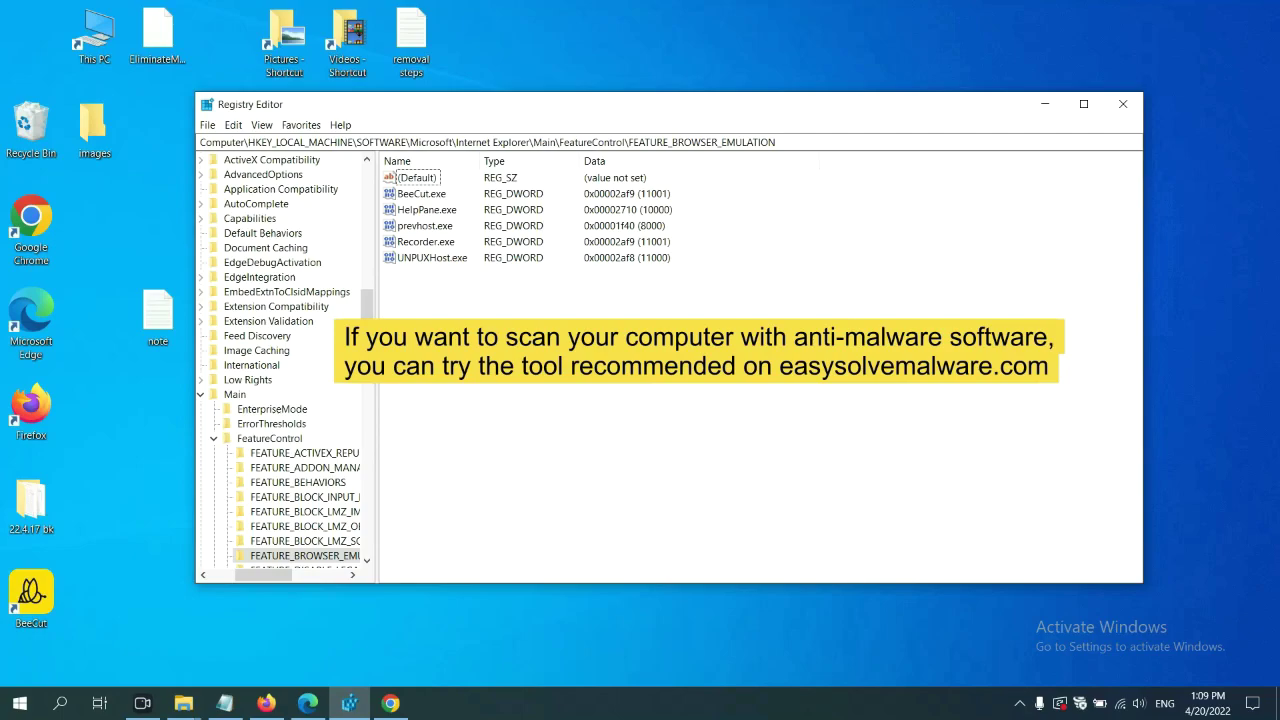
Bring up Chrome's EasySolveMalware guide and scroll through its Windows and Mac removal steps
left_click(392, 704)
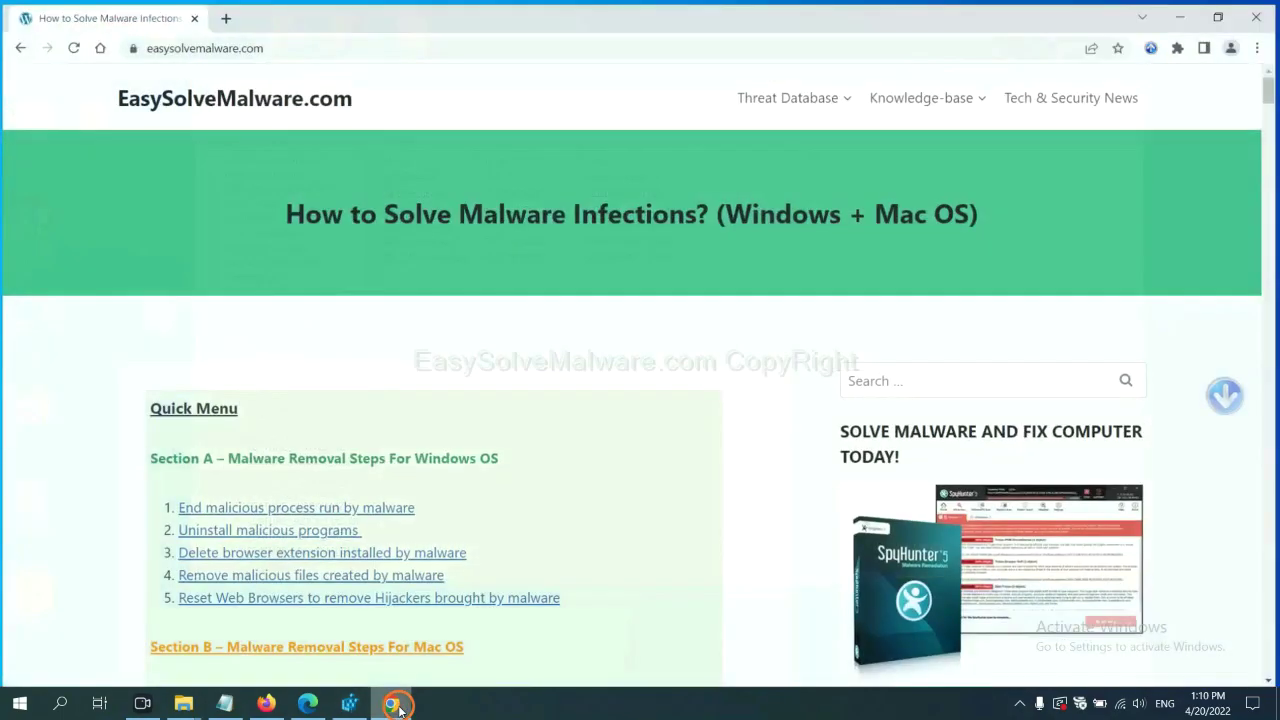
scroll(926, 440, "down", 1)
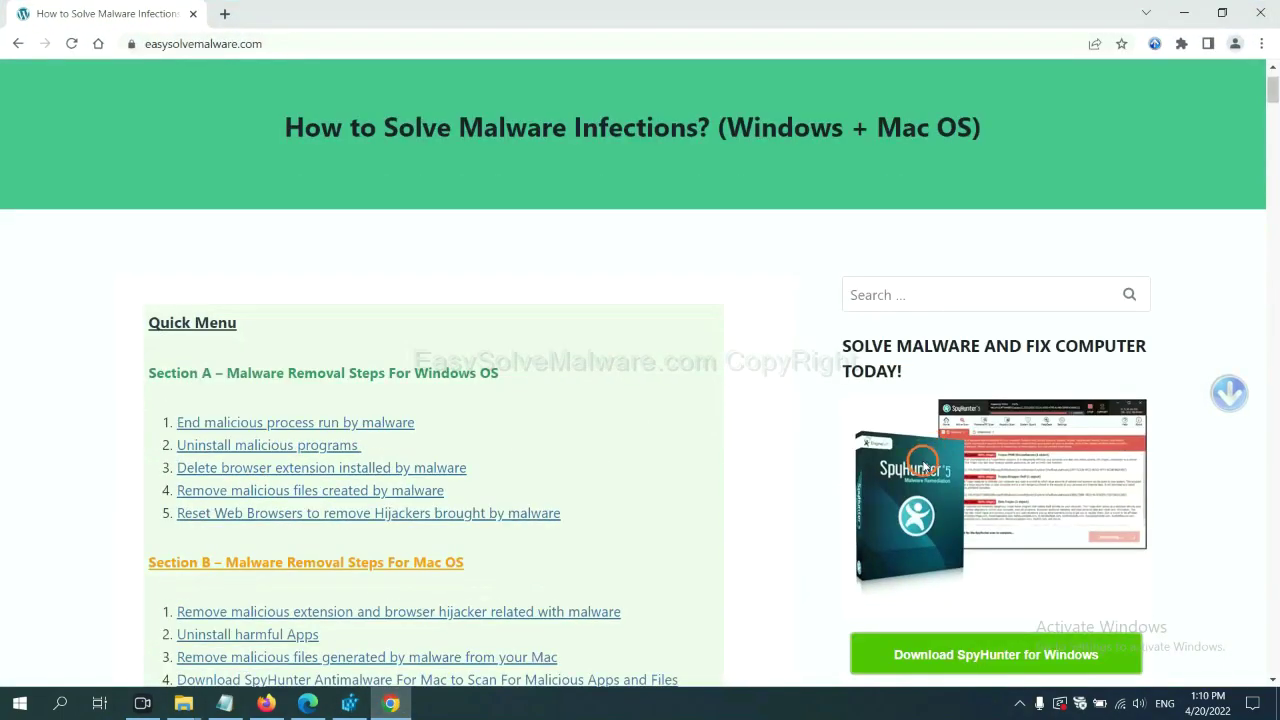
scroll(926, 465, "up", 1)
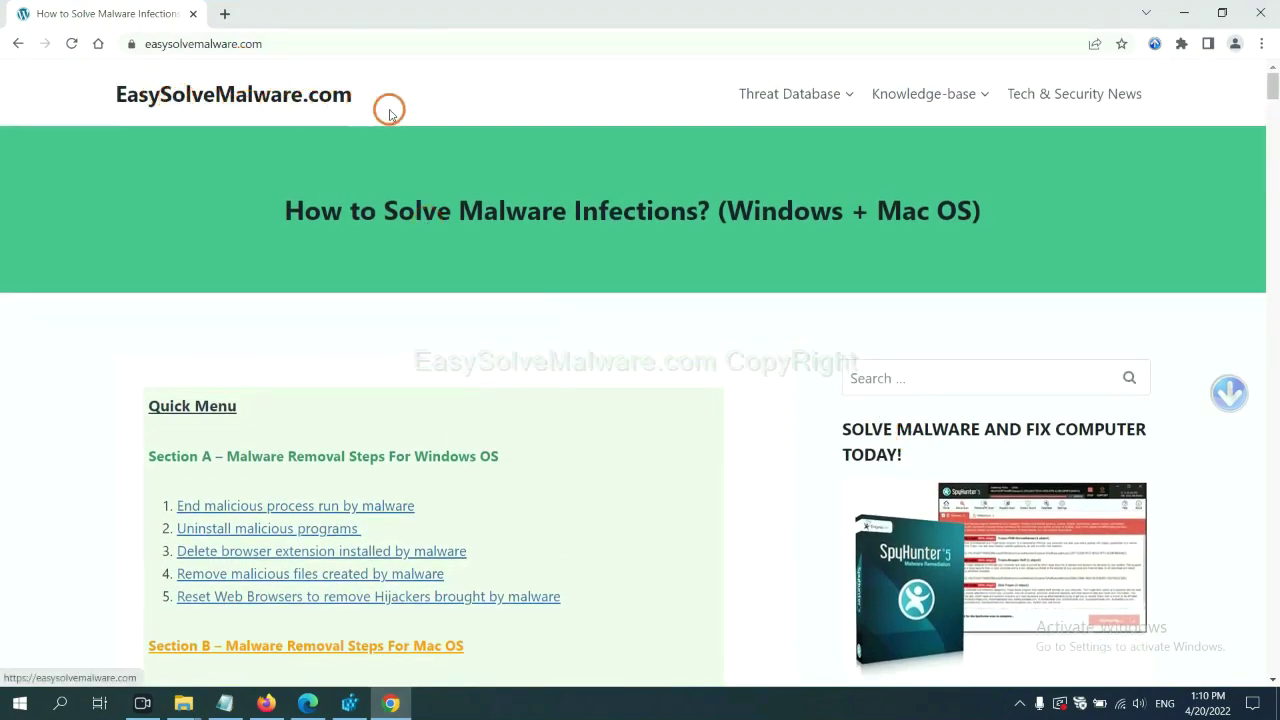
scroll(1054, 466, "down", 2)
scroll(983, 372, "down", 1)
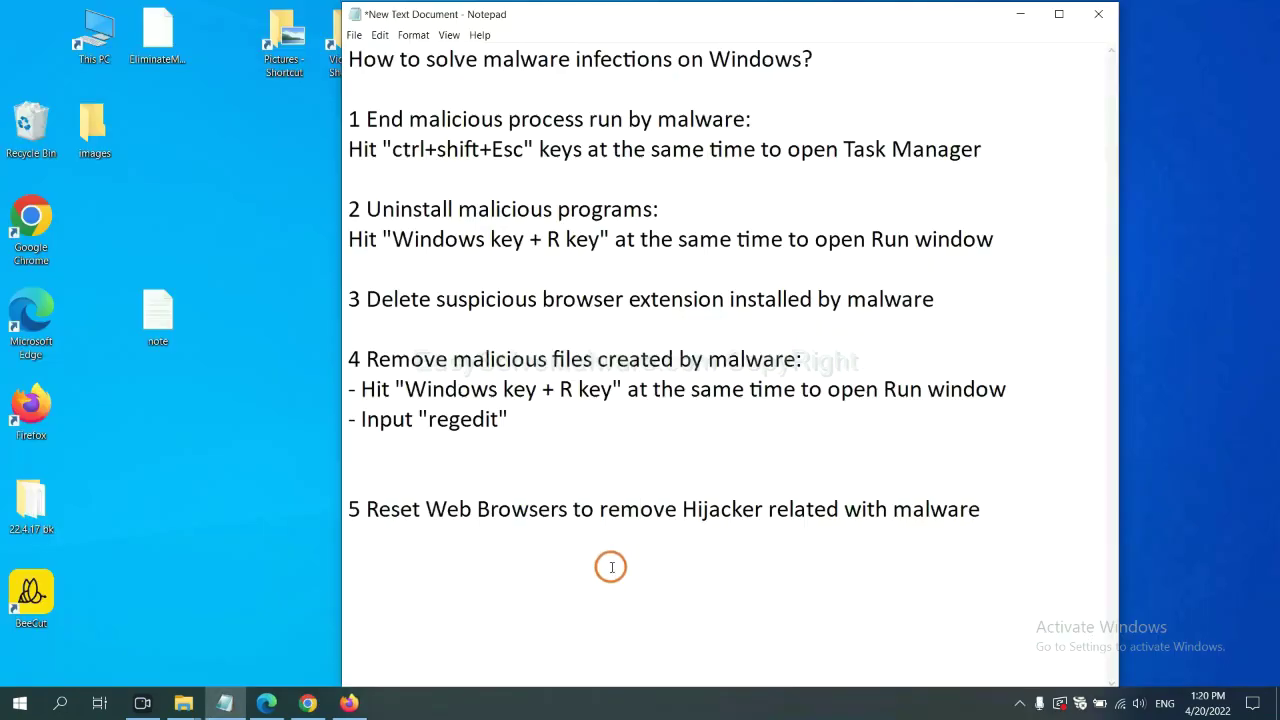
Reset Chrome's settings to their original defaults, found by searching settings for 'reset'
left_click(303, 705)
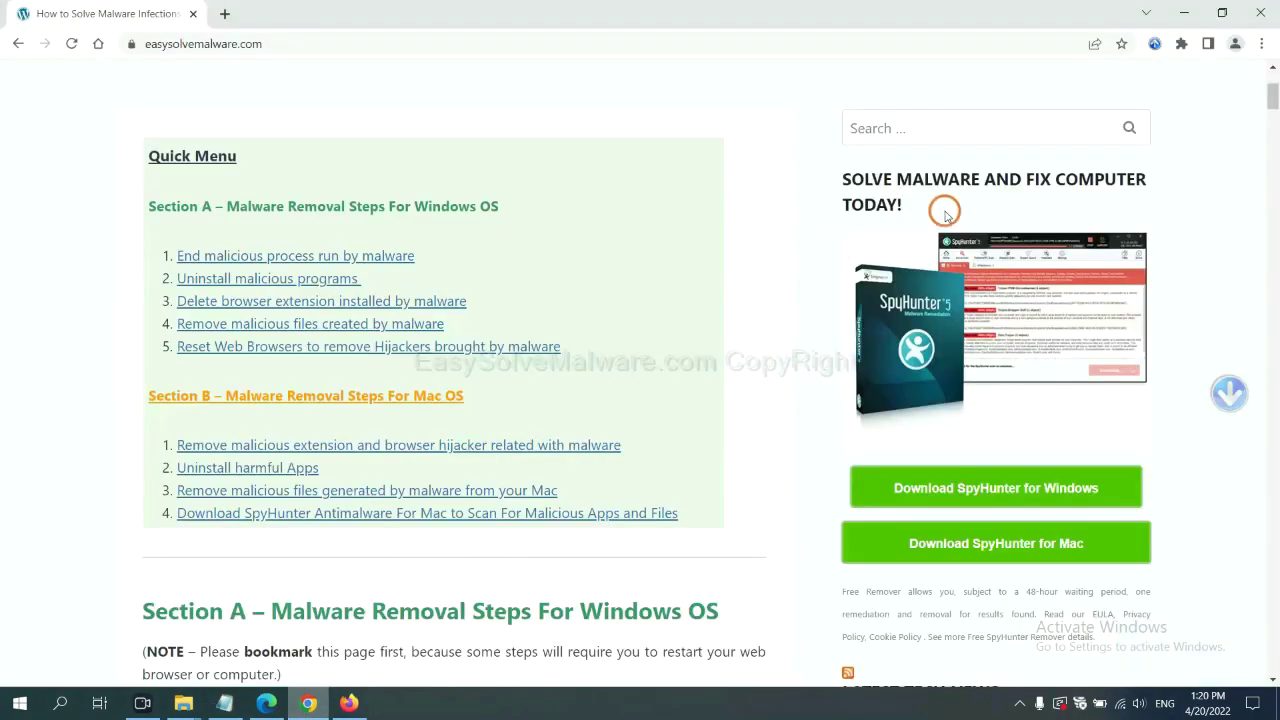
left_click(1263, 45)
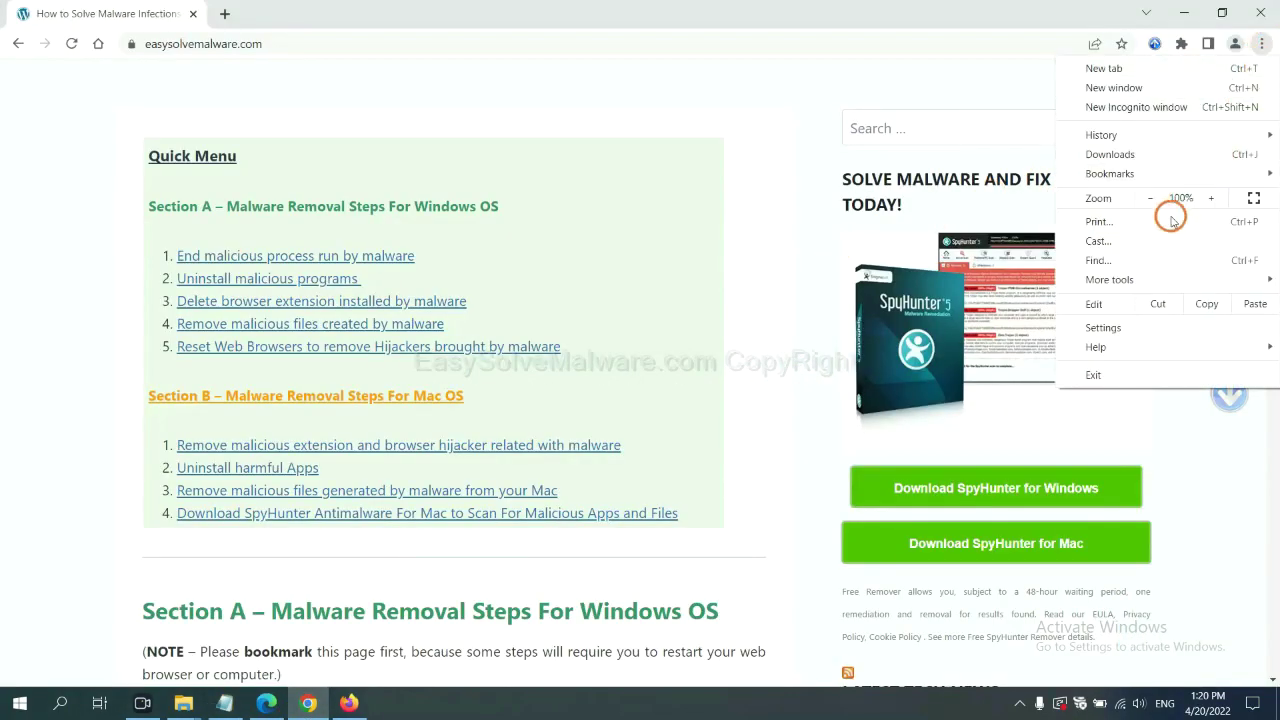
left_click(1121, 324)
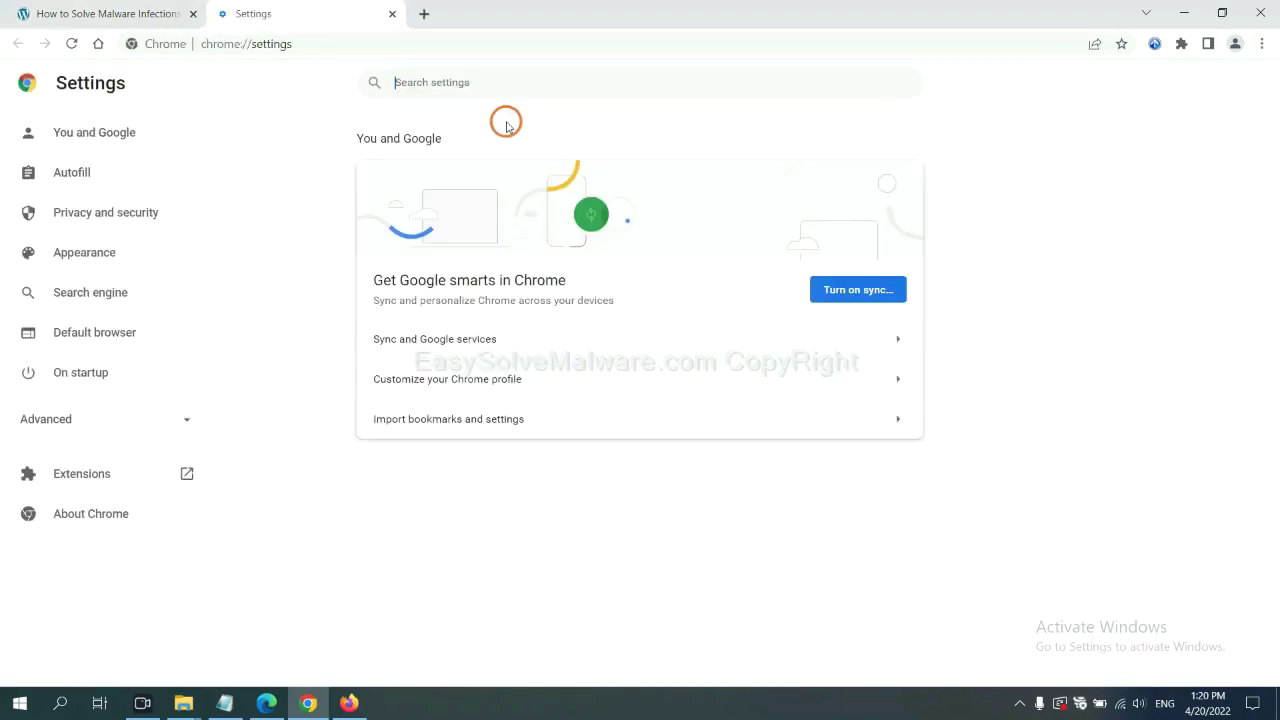
left_click(497, 93)
type("reset")
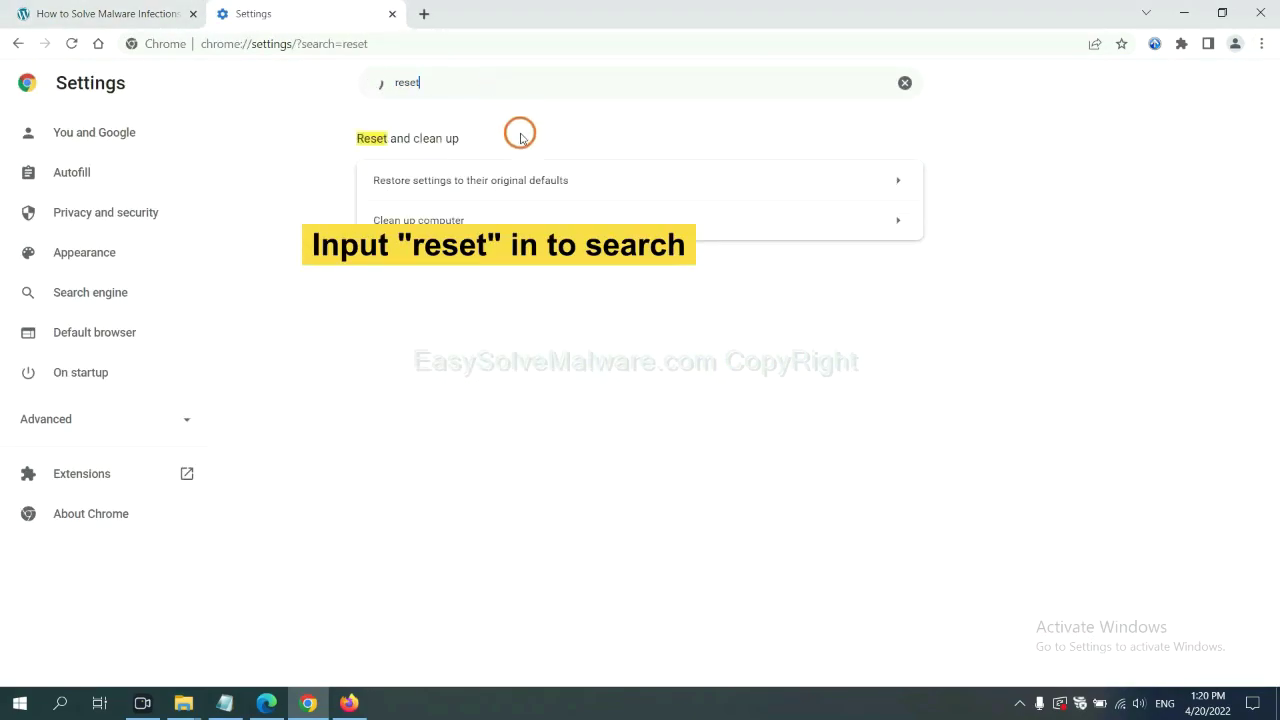
left_click(550, 181)
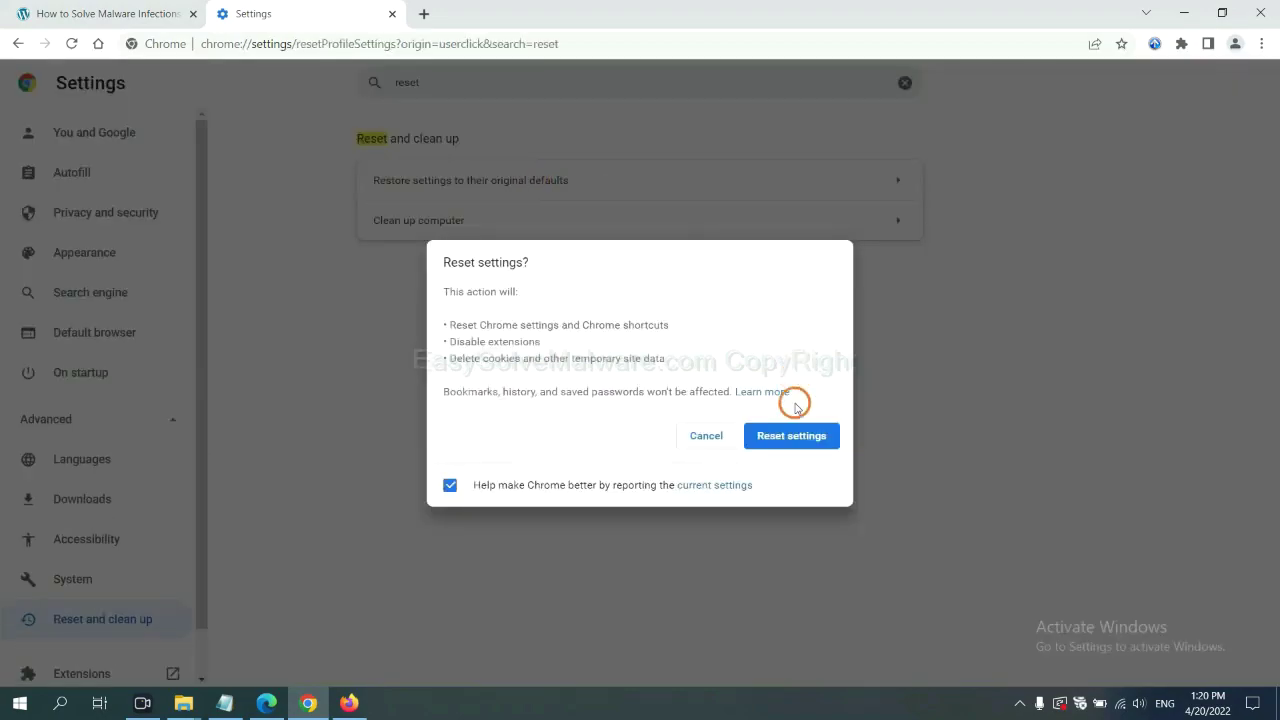
left_click(792, 441)
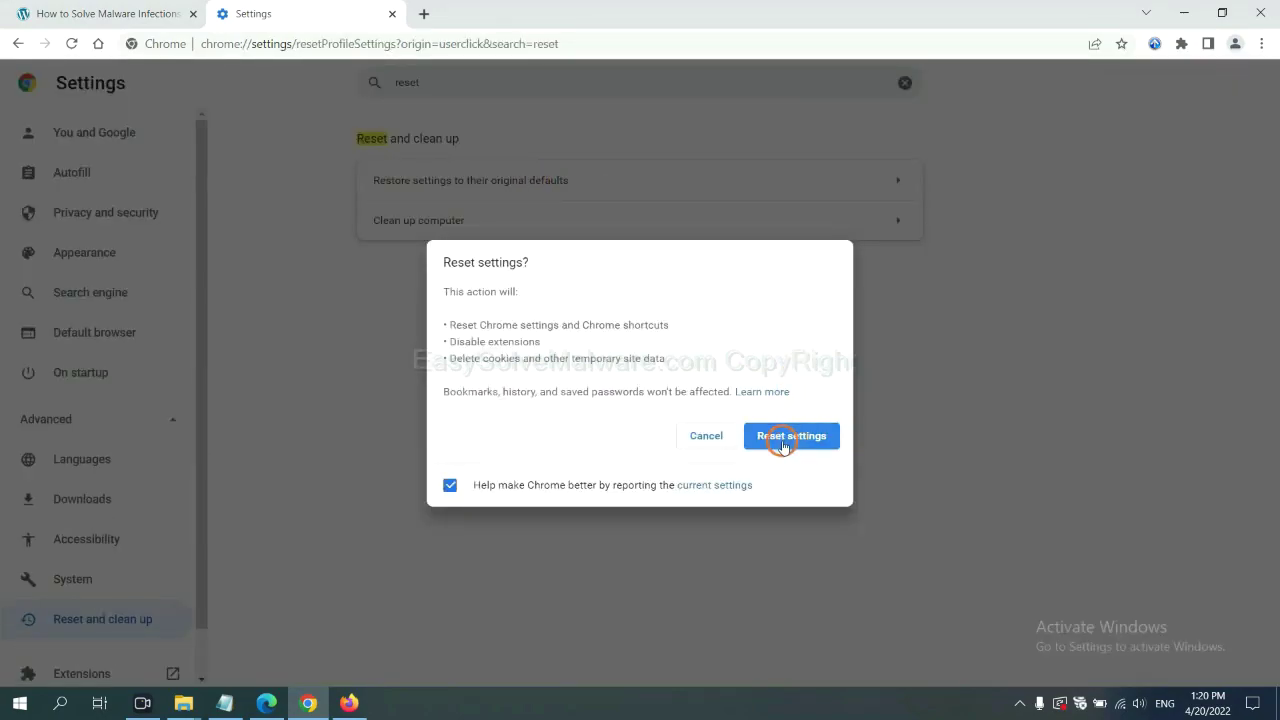
Request Refresh Firefox from its Troubleshooting Information page, then bring Edge to the front
left_click(349, 701)
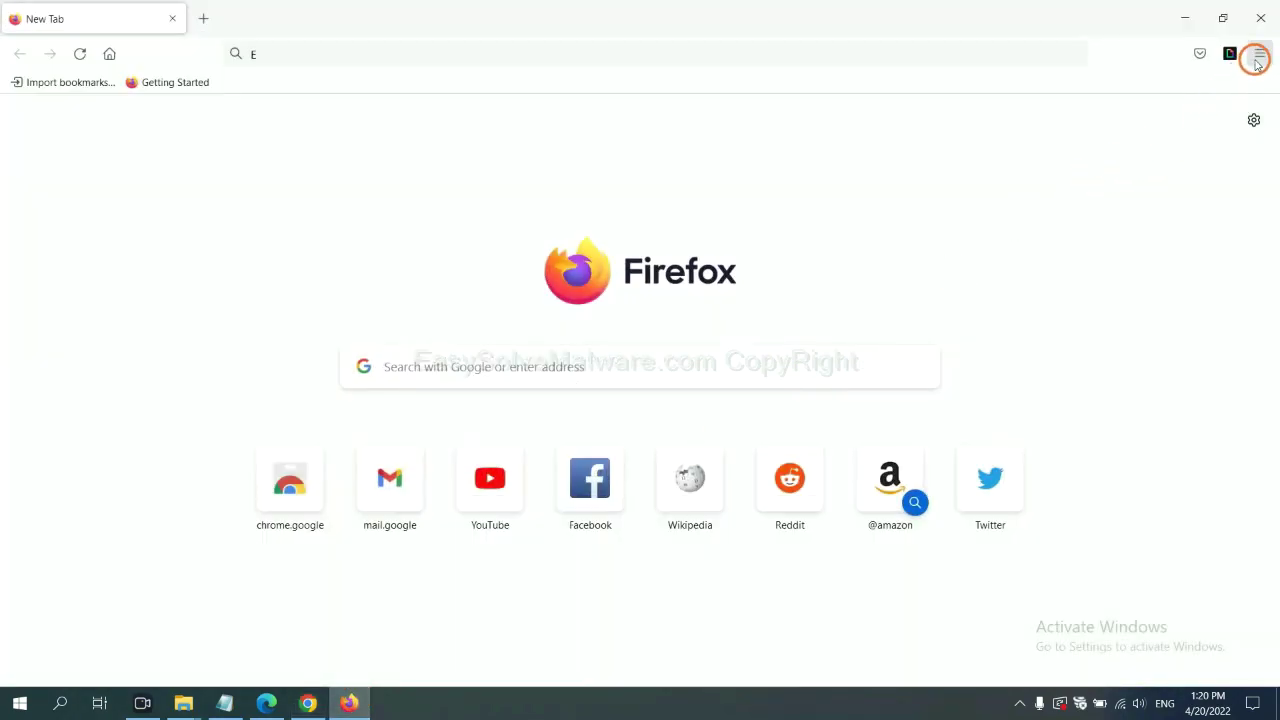
left_click(1259, 55)
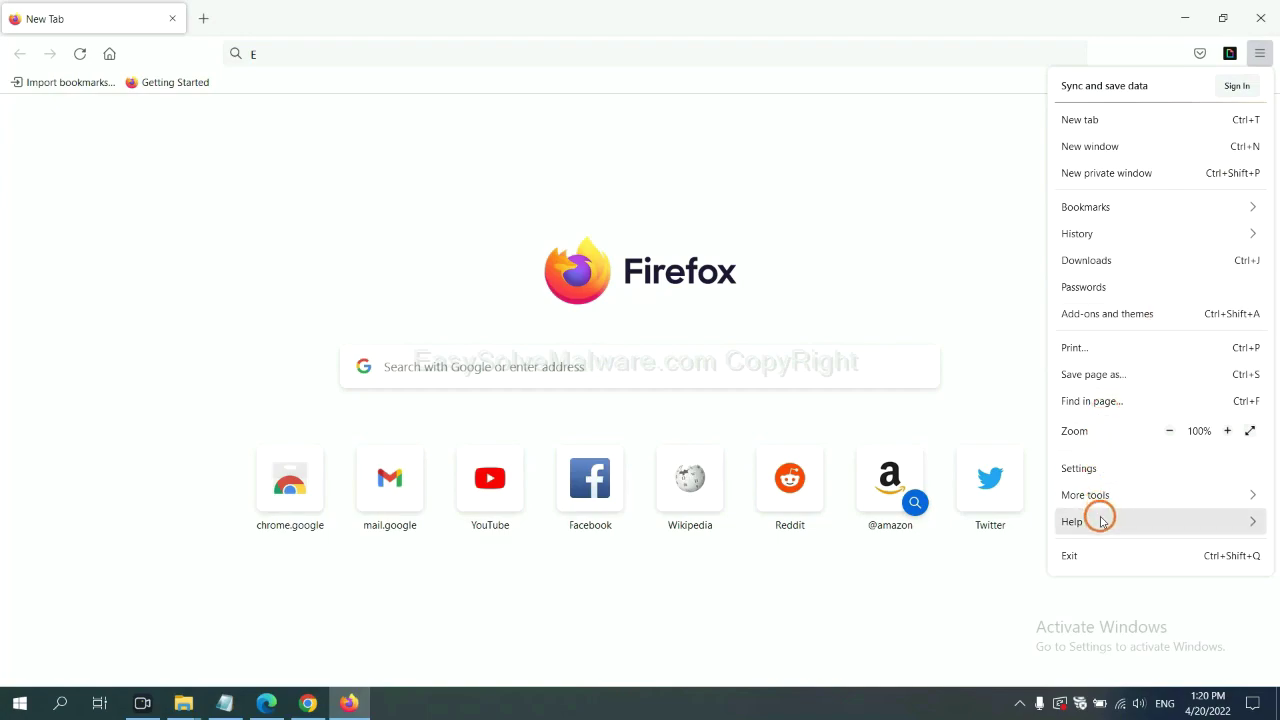
left_click(1100, 521)
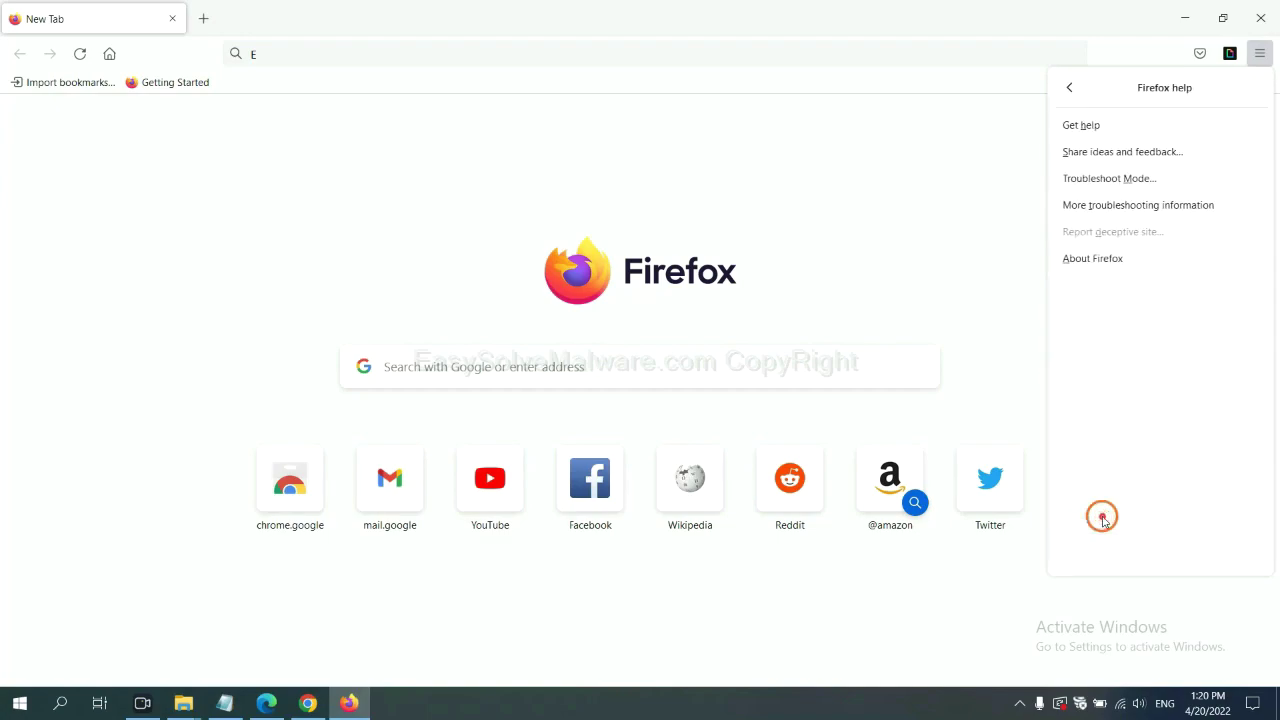
left_click(1123, 208)
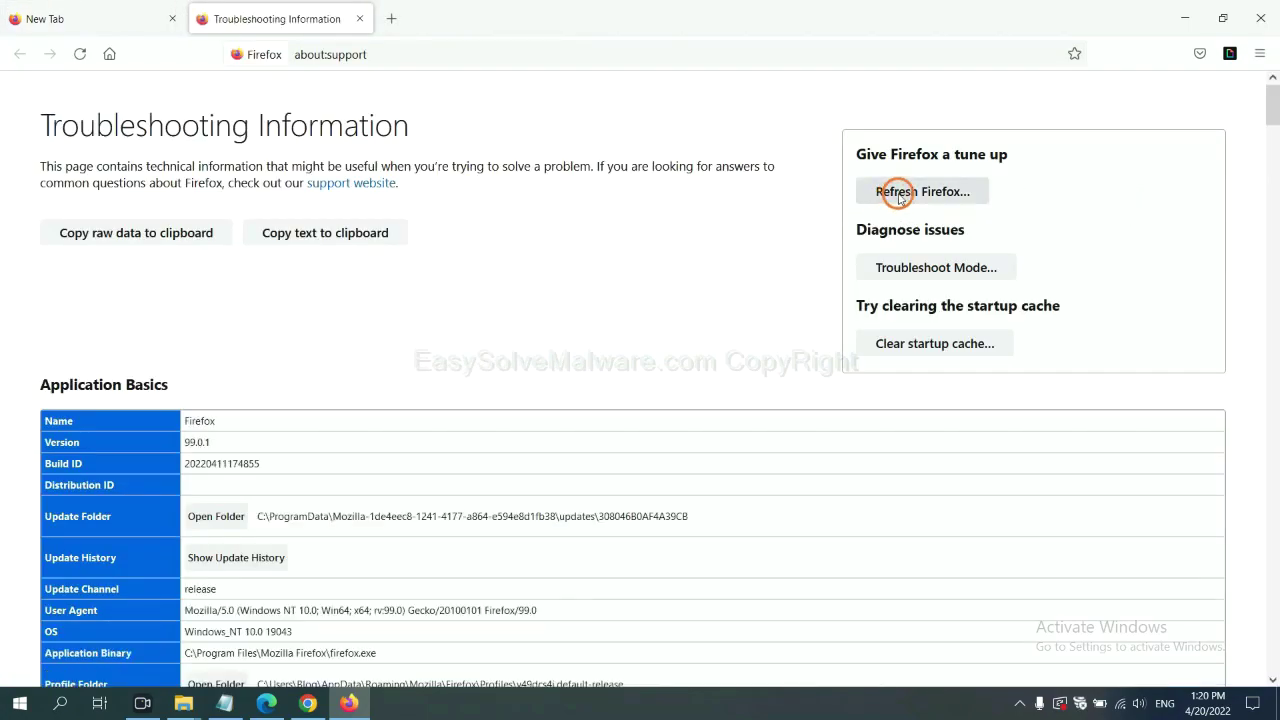
left_click(899, 196)
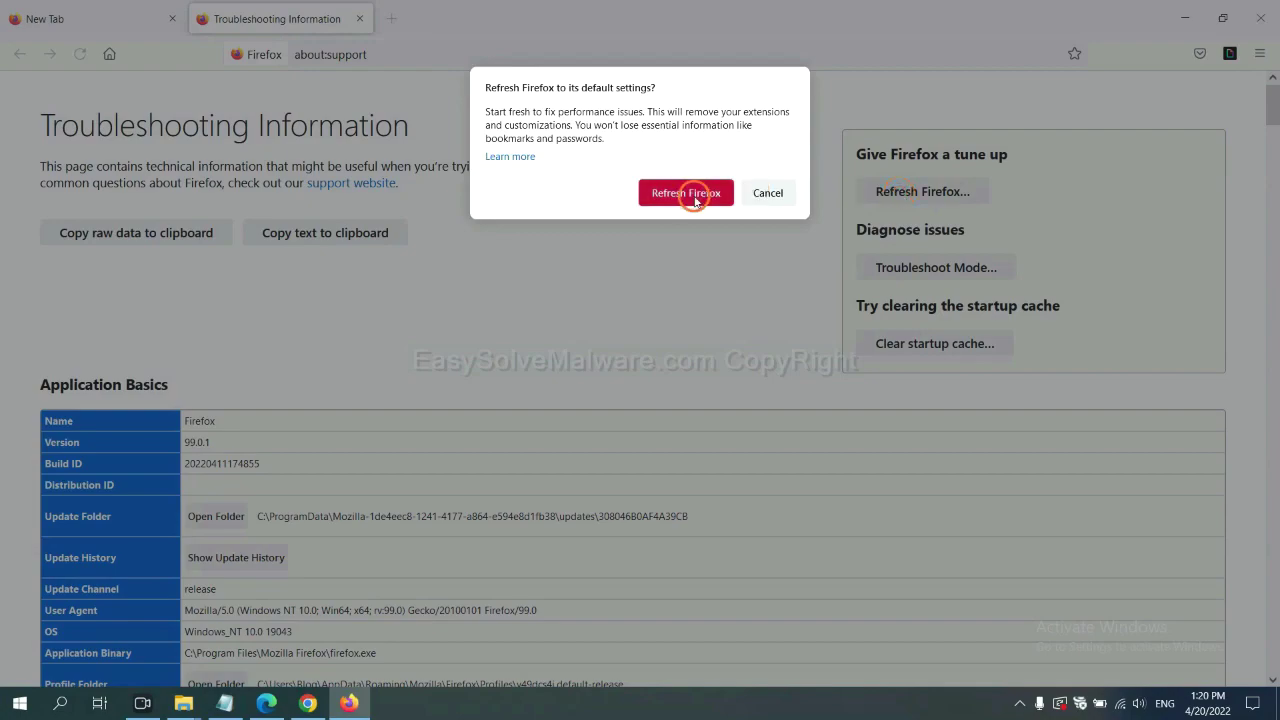
left_click(266, 703)
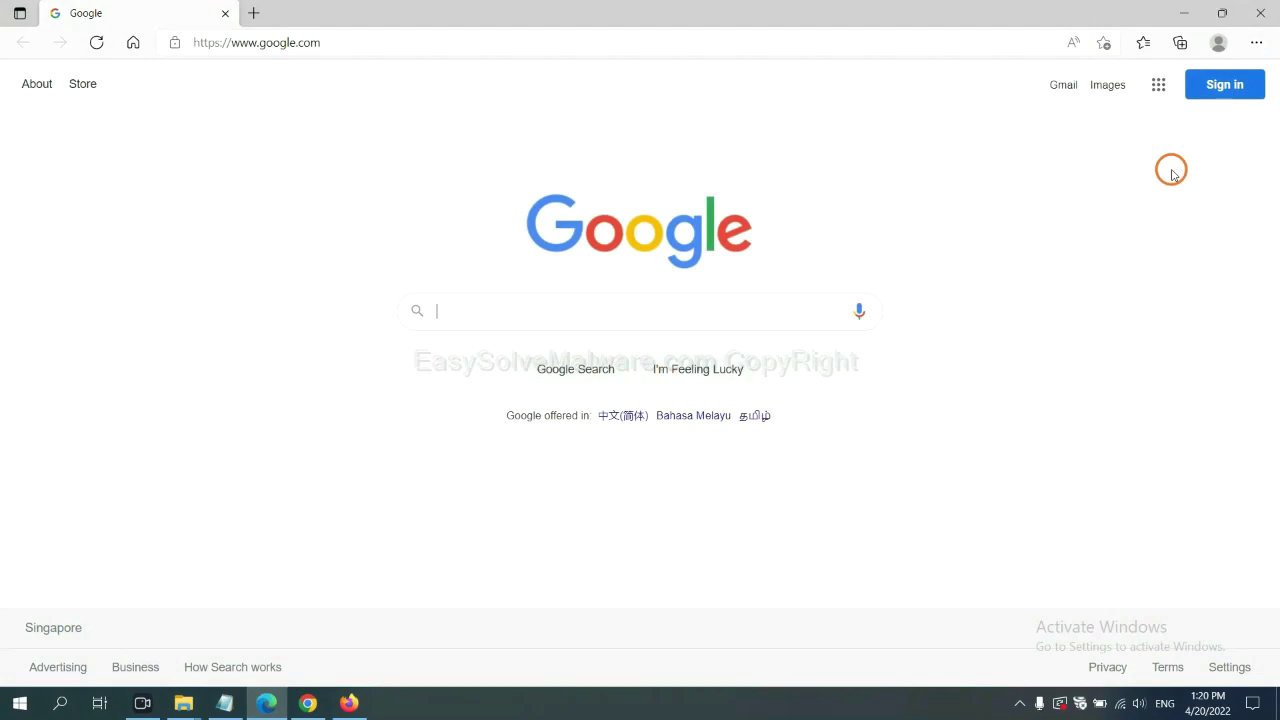
Search Edge's settings for 'reset' and choose restoring settings to their default values
left_click(1255, 43)
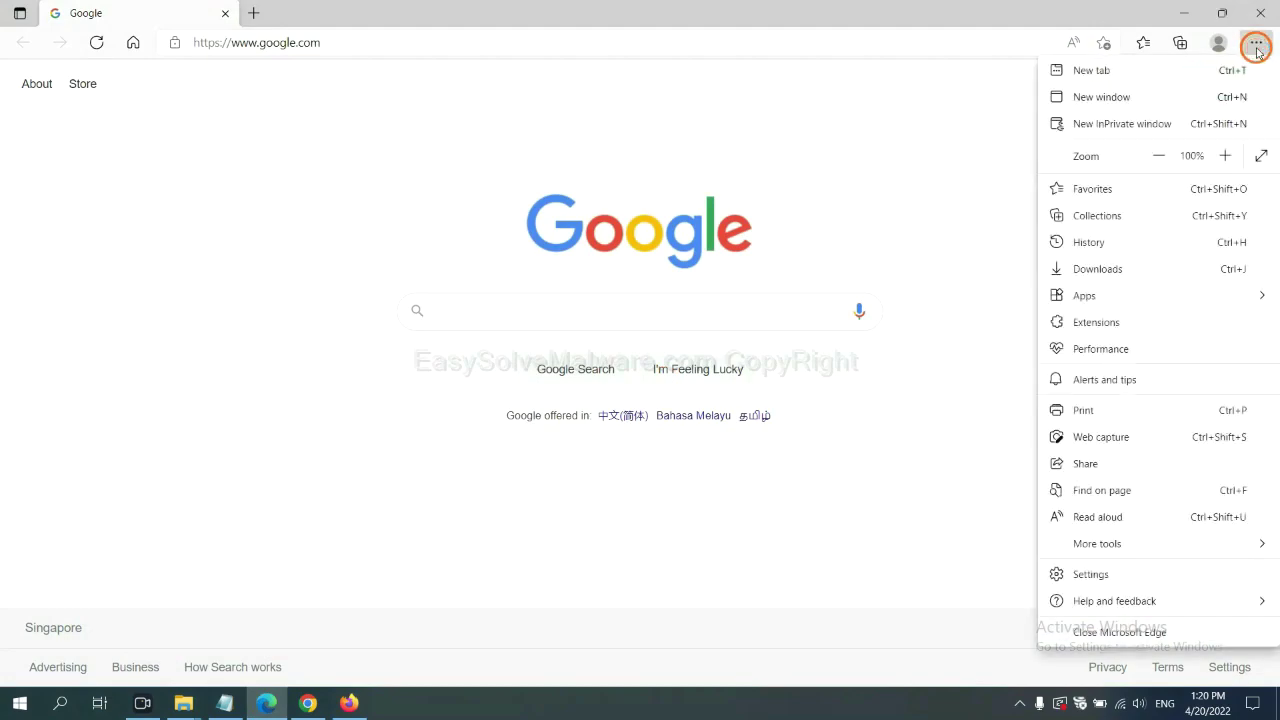
left_click(1105, 575)
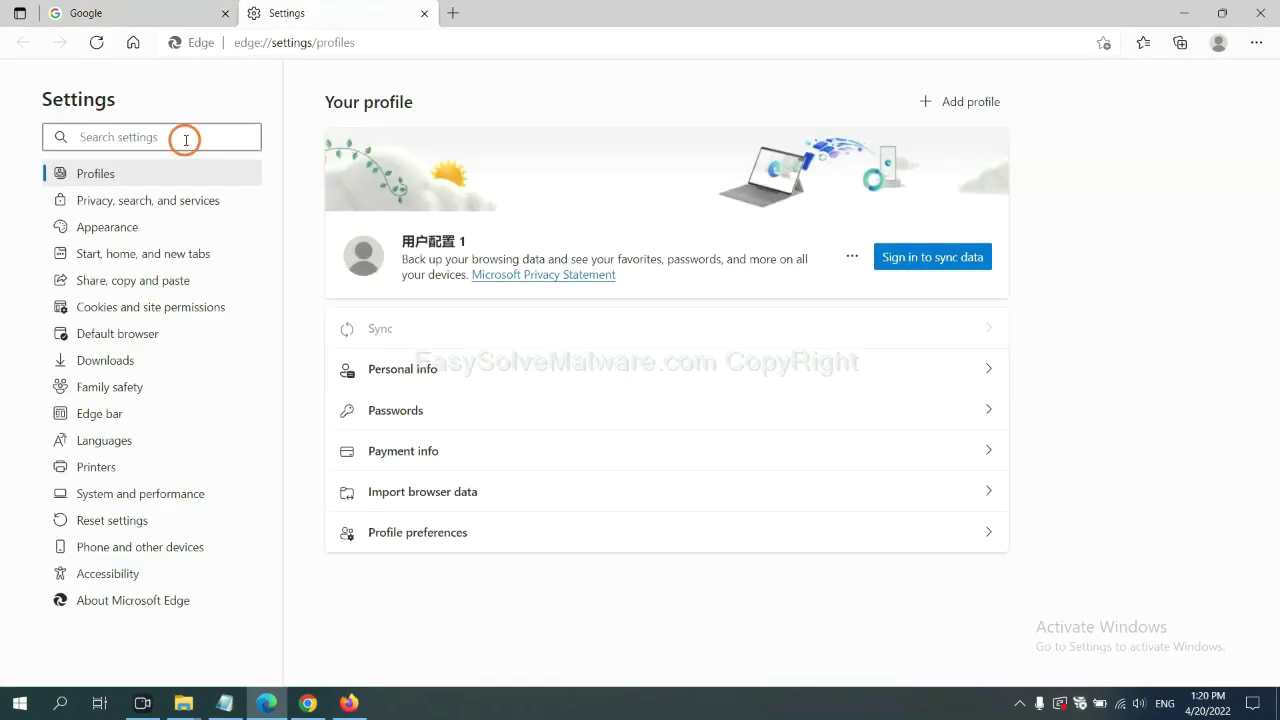
type("re")
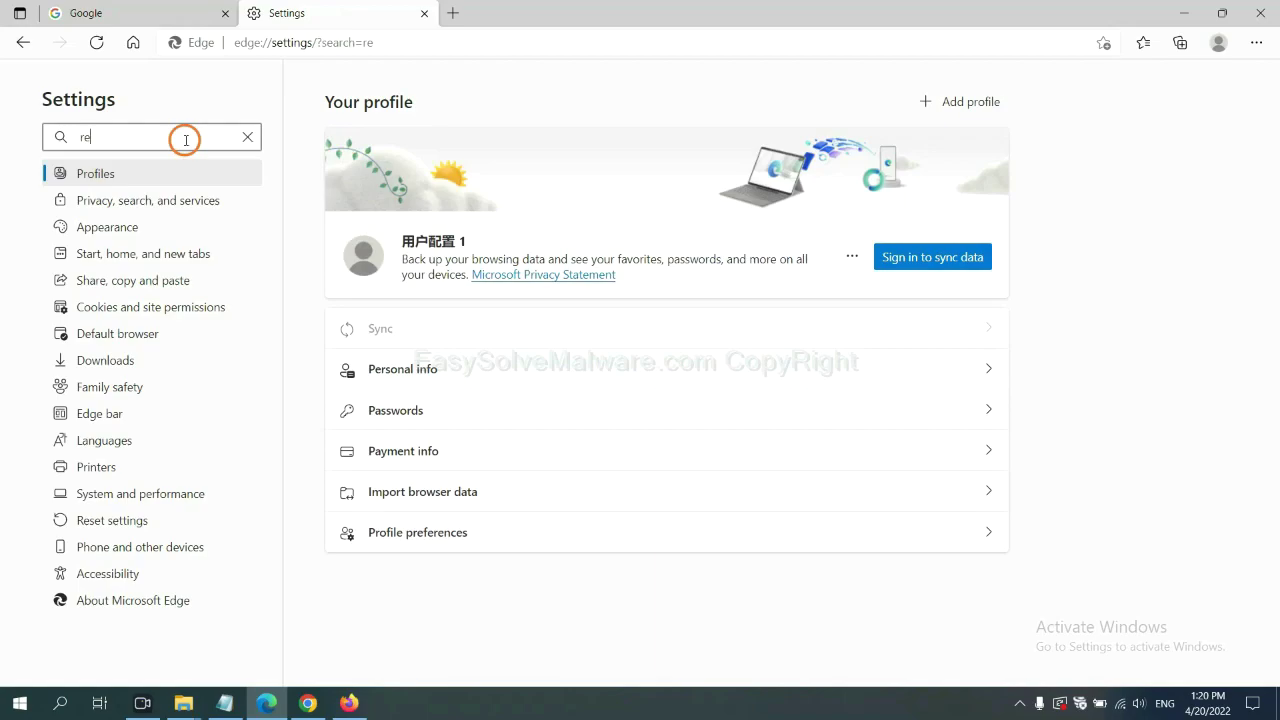
type("set")
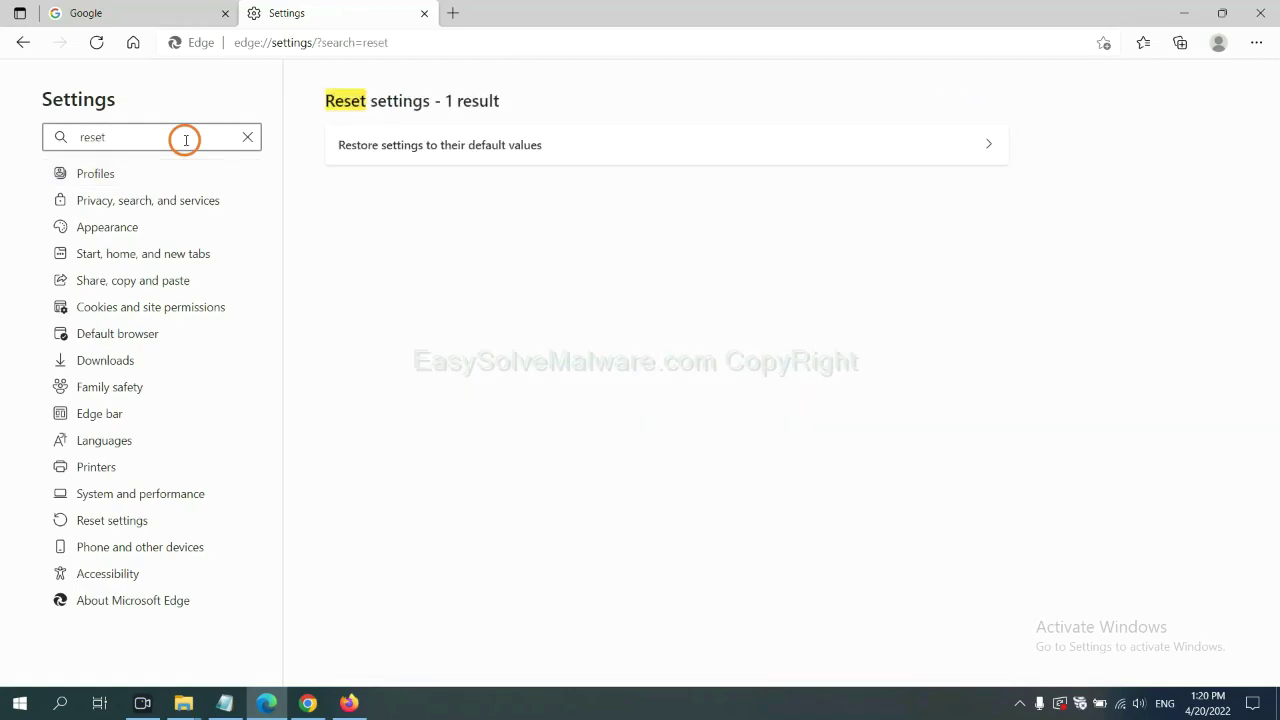
left_click(449, 143)
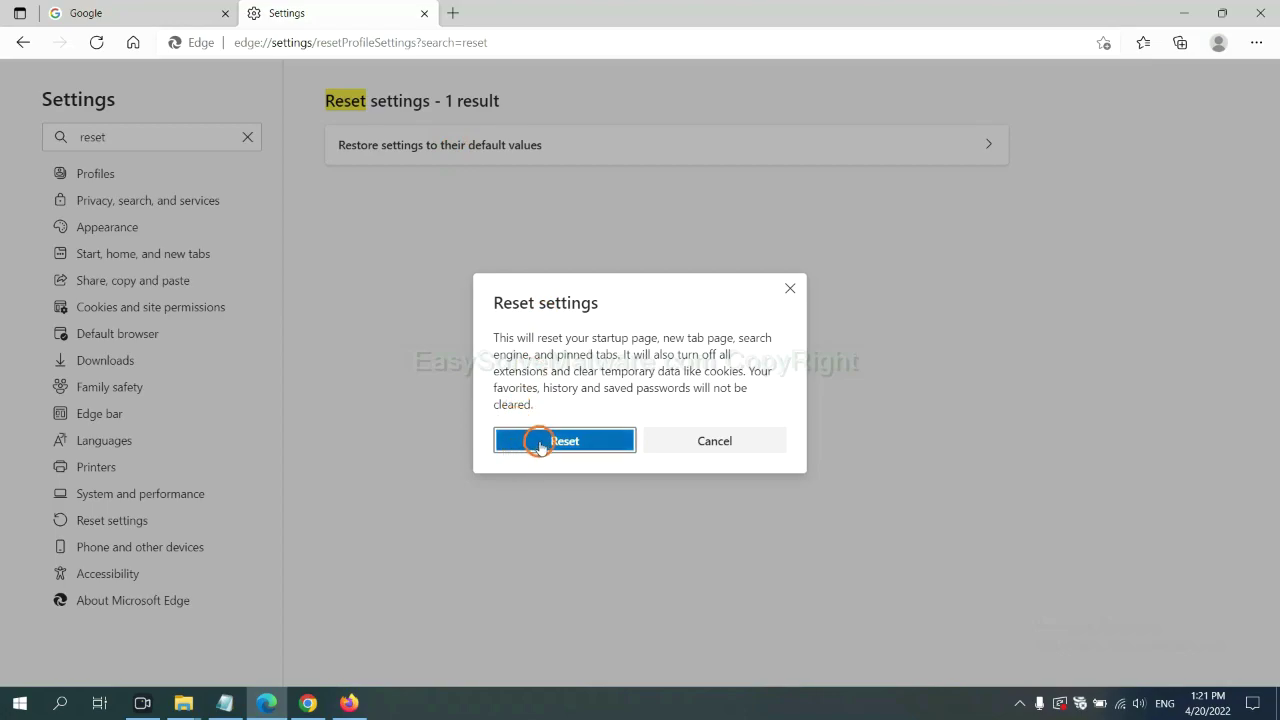